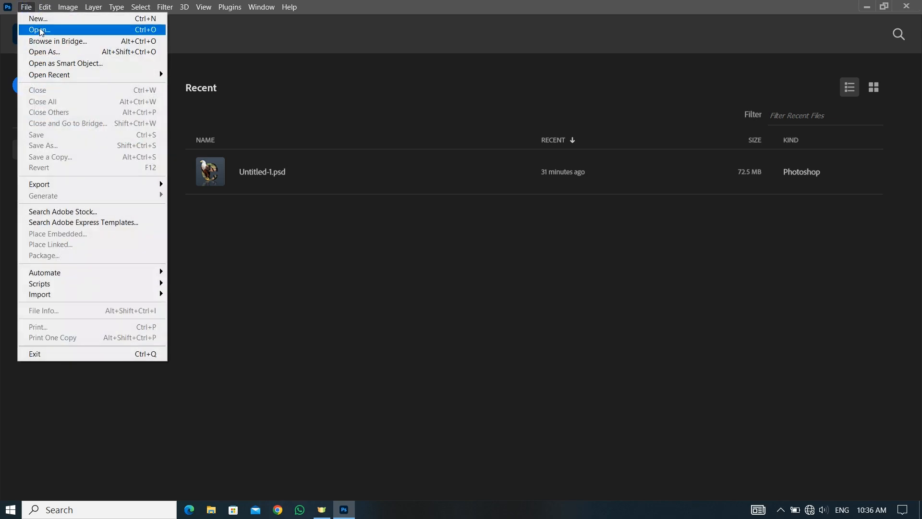
# Create a 50 x 50 cm RGB document at 50 pixels/centimeter with a white background, and convert the Background into a regular layer
pyautogui.click(40, 21)
pyautogui.doubleClick(602, 141)
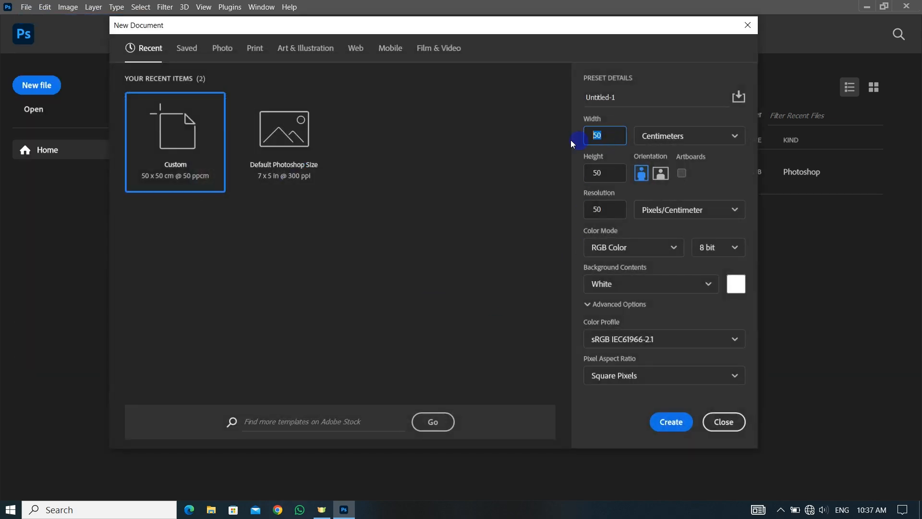
pyautogui.press('Tab')
pyautogui.click(672, 421)
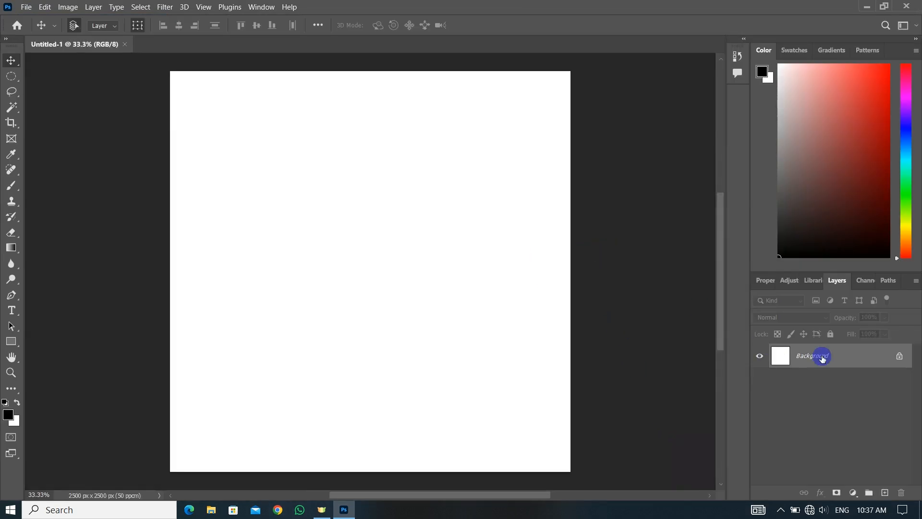
pyautogui.doubleClick(822, 357)
pyautogui.click(556, 147)
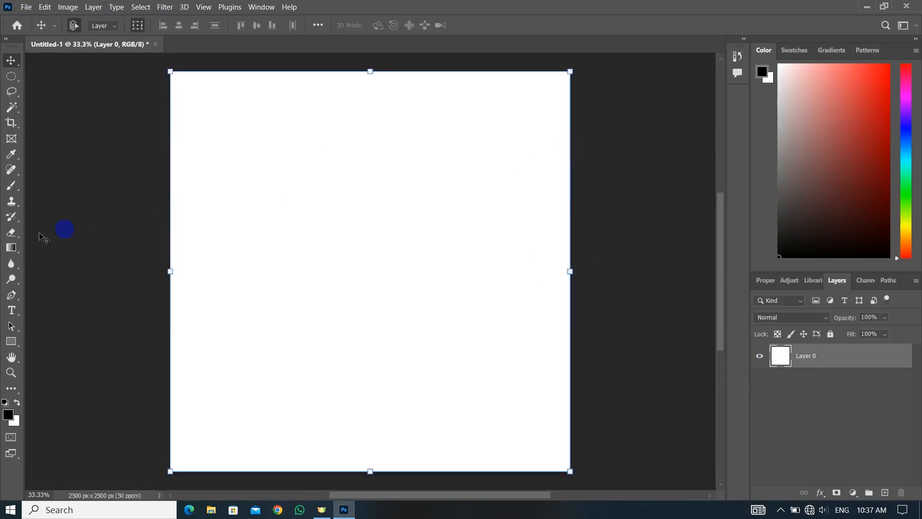
# Add the text "e" in black Bernard MT Condensed near the middle of the canvas
pyautogui.click(7, 316)
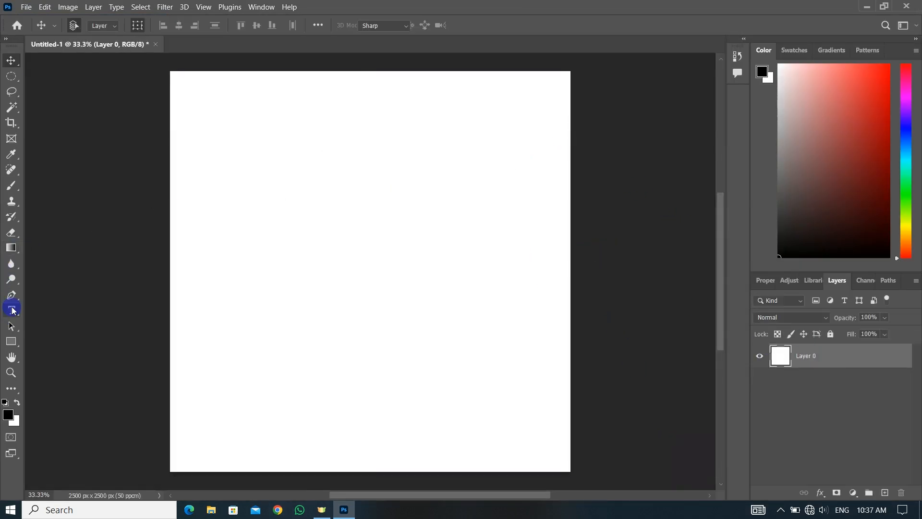
pyautogui.click(365, 249)
pyautogui.write('e')
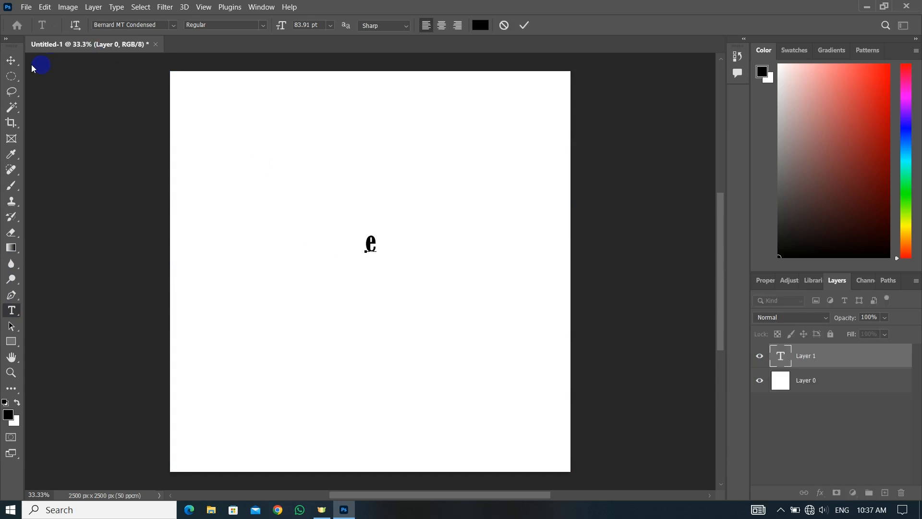
# Enlarge the letter e to about half the canvas height and move it roughly to the middle
pyautogui.click(13, 61)
pyautogui.click(379, 229)
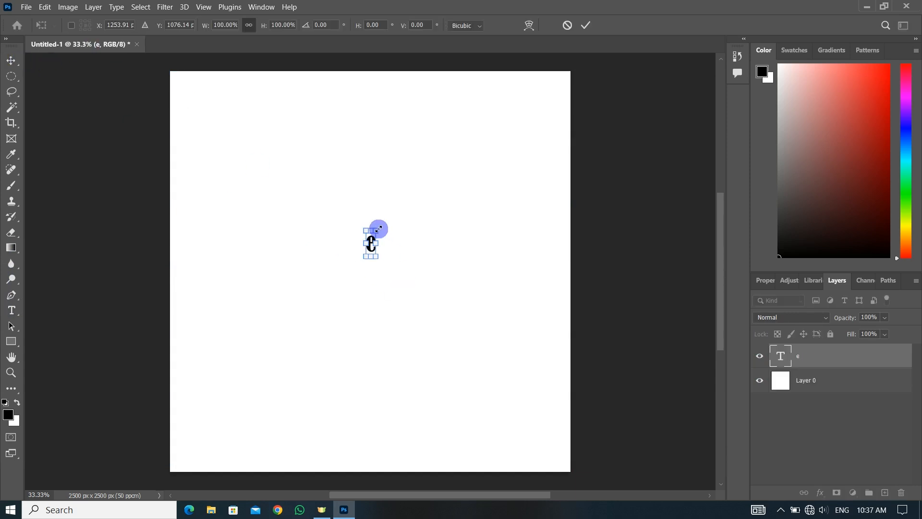
pyautogui.moveTo(378, 229); pyautogui.dragTo(591, 142)
pyautogui.moveTo(426, 241); pyautogui.dragTo(451, 231)
pyautogui.moveTo(458, 386); pyautogui.dragTo(493, 415)
pyautogui.press('Return')
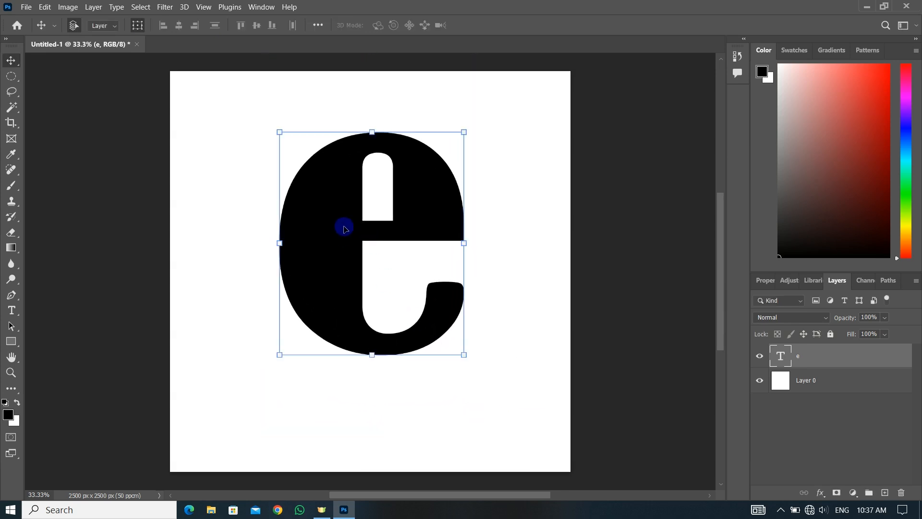
pyautogui.moveTo(342, 270); pyautogui.dragTo(325, 251)
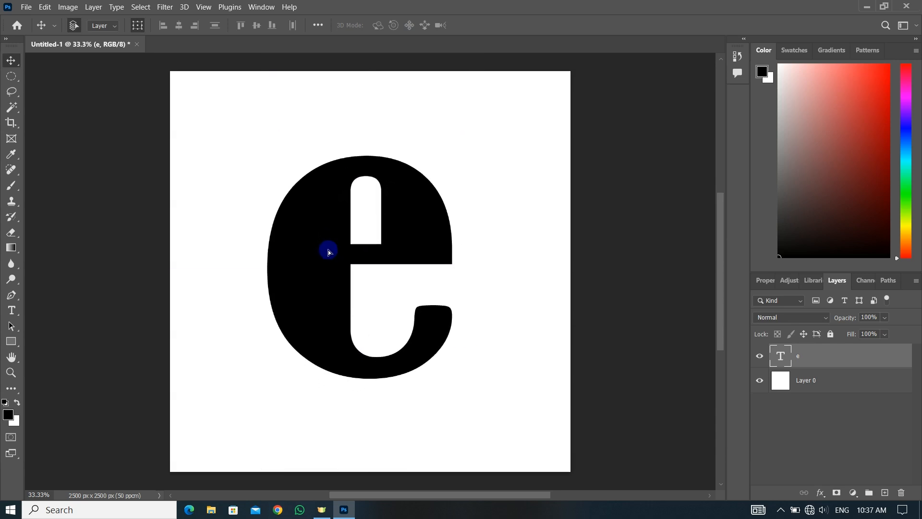
# Align the letter e with Layer 0 on both the vertical and horizontal centers
pyautogui.keyDown('shift'); pyautogui.click(538, 132); pyautogui.keyUp('shift')
pyautogui.click(257, 25)
pyautogui.click(179, 27)
pyautogui.click(178, 30)
pyautogui.click(437, 130)
pyautogui.click(647, 179)
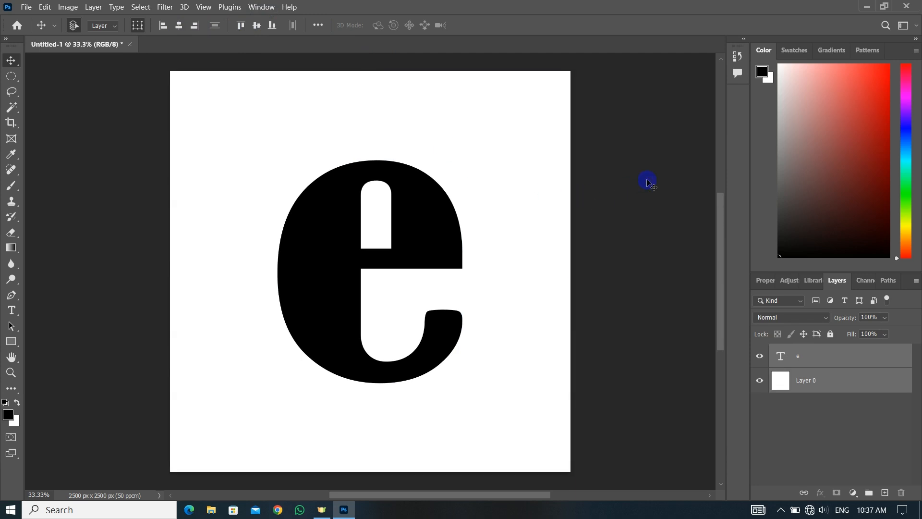
# Place the eagle-standing-tree image from the desktop into the document above the letter e layer
pyautogui.click(429, 229)
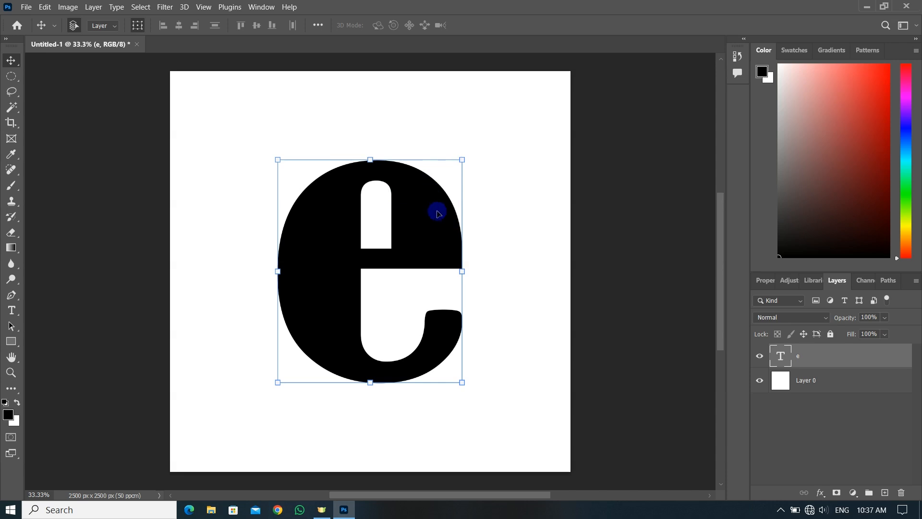
pyautogui.click(868, 8)
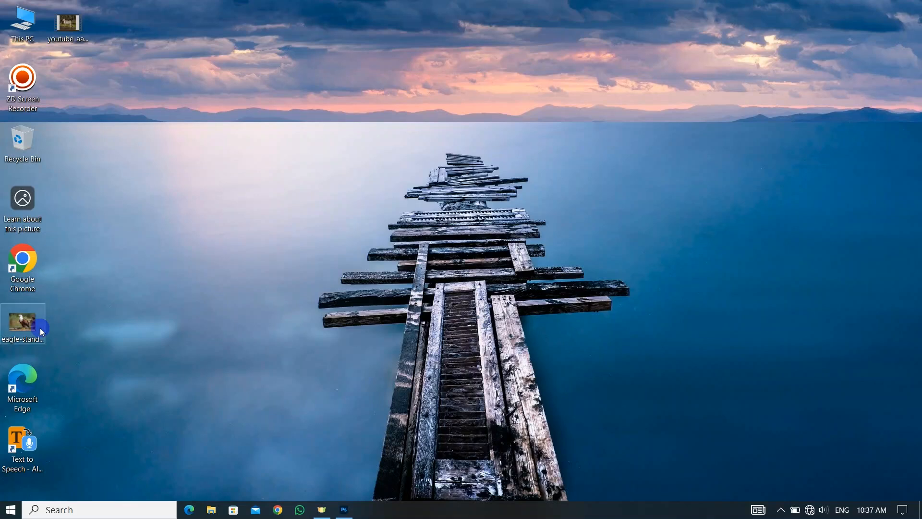
pyautogui.moveTo(106, 286); pyautogui.dragTo(376, 271)
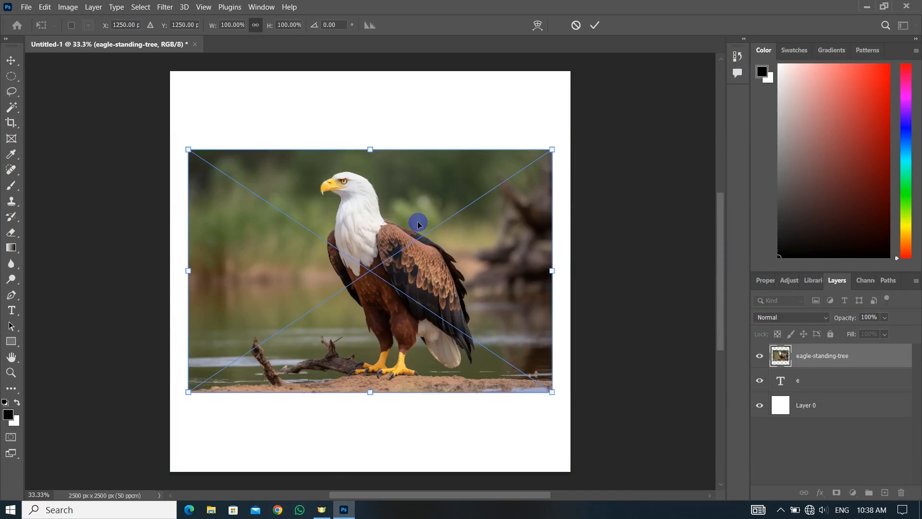
pyautogui.doubleClick(418, 223)
# Lower the eagle image's opacity to 55% and move it over the letter e
pyautogui.click(885, 319)
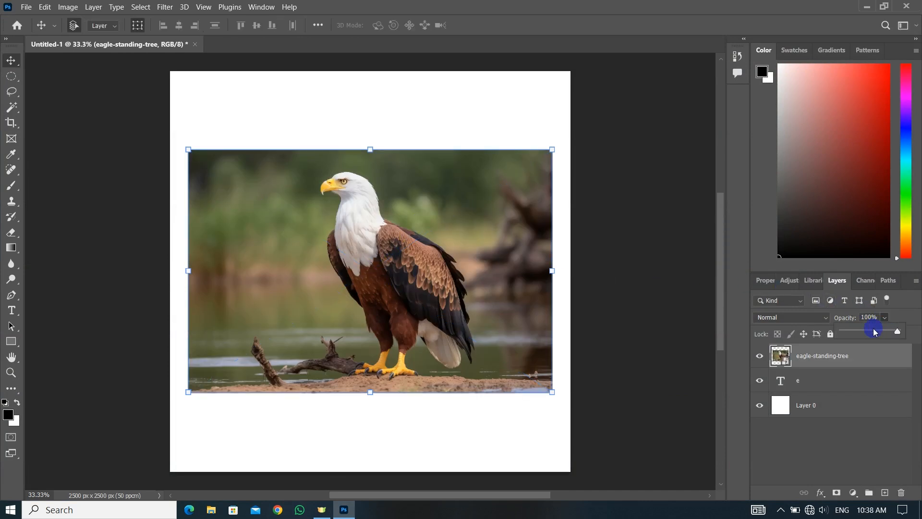
pyautogui.moveTo(523, 238); pyautogui.dragTo(465, 224)
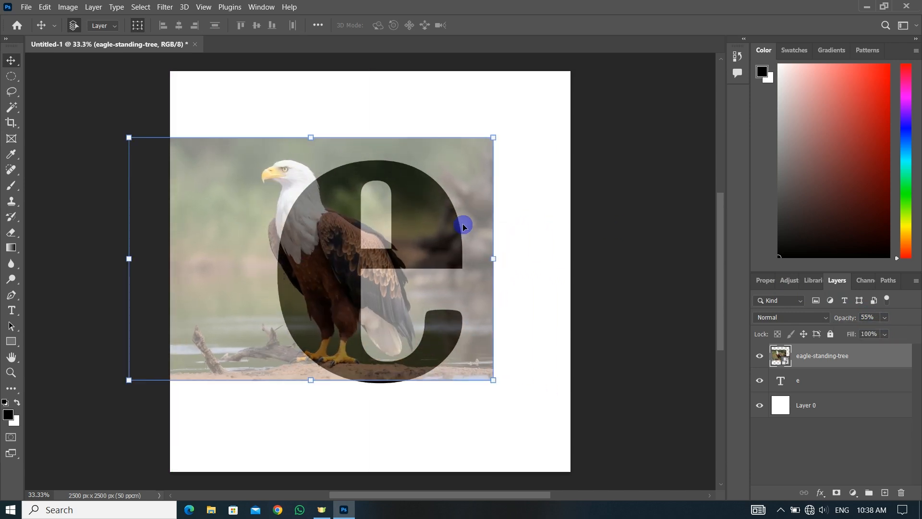
# Scale the eagle image to 117.75% with its head above the letter e, and restore its opacity to 100%
pyautogui.click(497, 138)
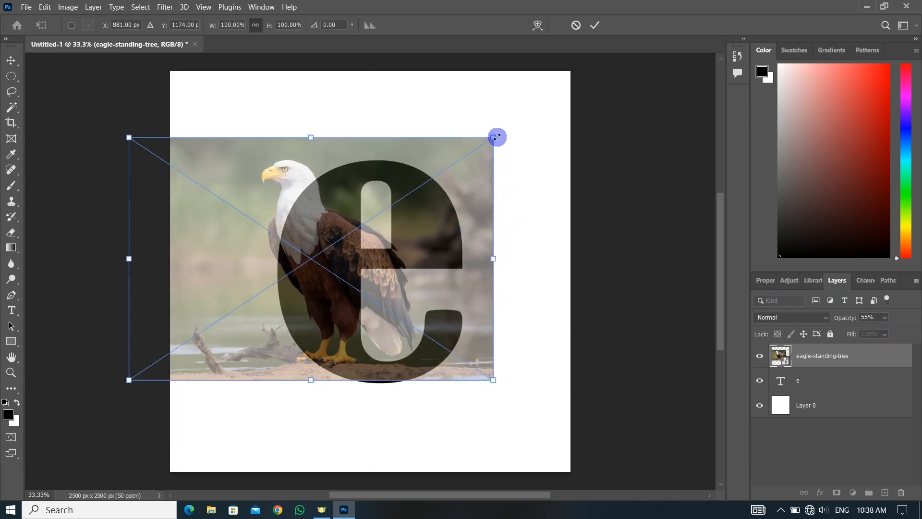
pyautogui.moveTo(496, 137); pyautogui.dragTo(527, 117)
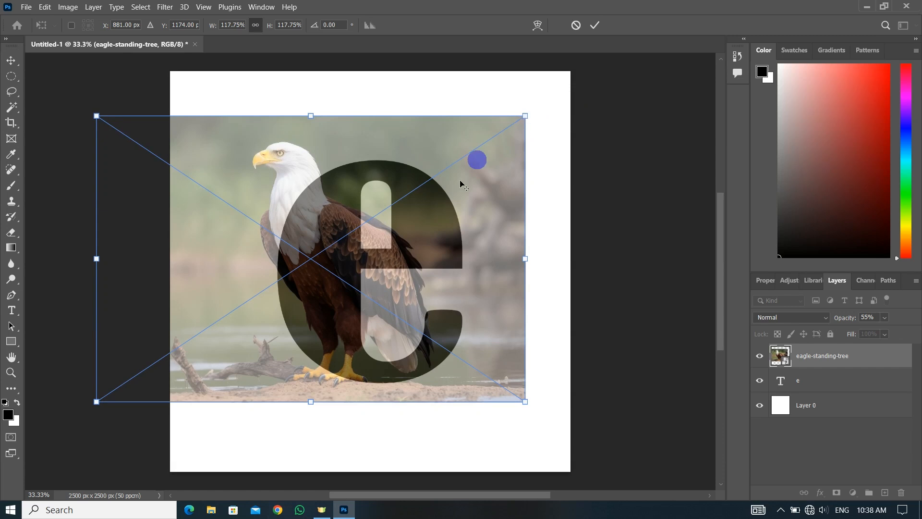
pyautogui.moveTo(398, 281); pyautogui.dragTo(402, 263)
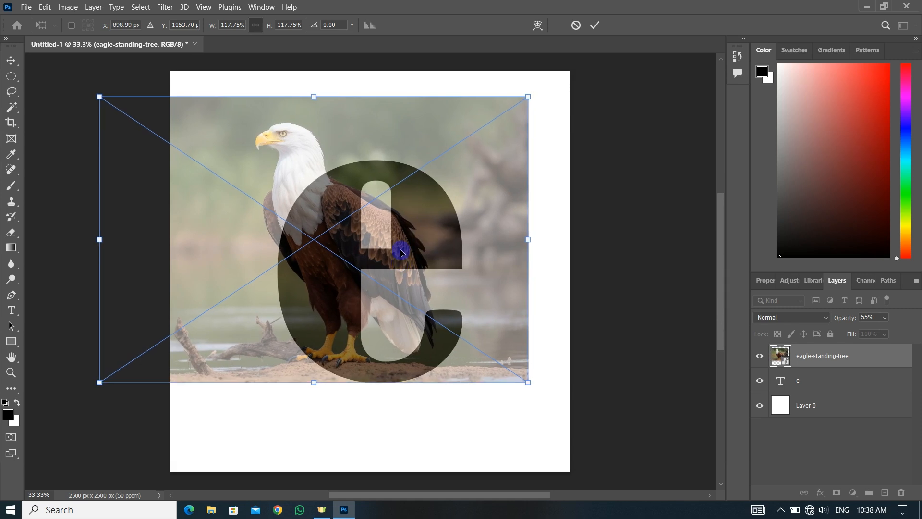
pyautogui.press('Return')
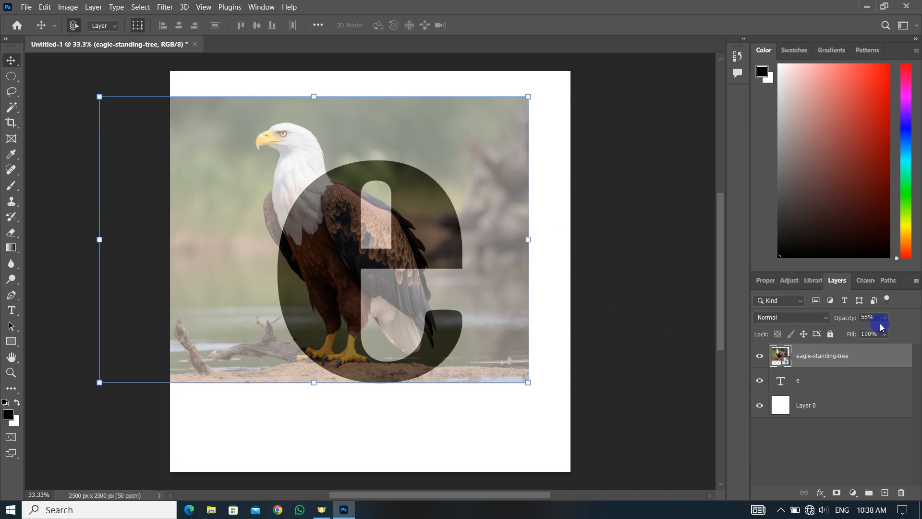
pyautogui.moveTo(890, 331); pyautogui.dragTo(913, 330)
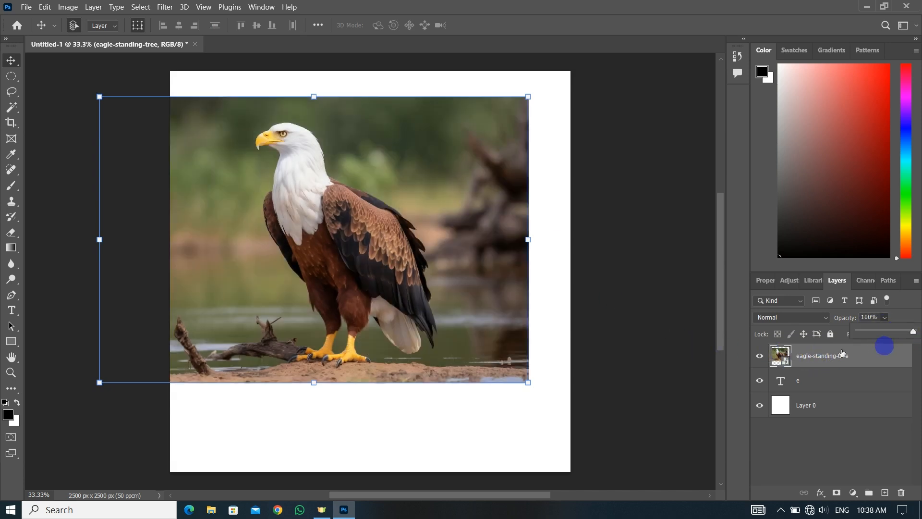
# Duplicate the eagle-standing-tree layer and clip the lower eagle layer to the letter e
pyautogui.click(825, 362)
pyautogui.hotkey('ctrl', 'j')
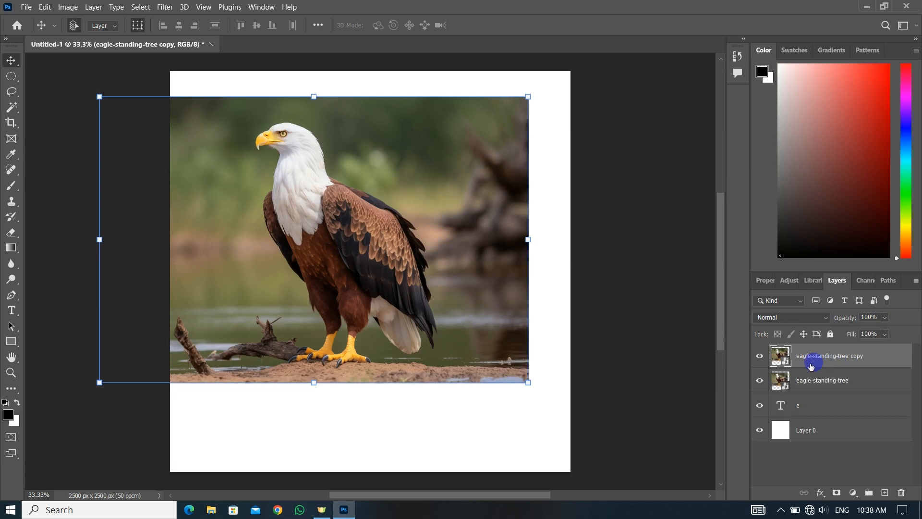
pyautogui.keyDown('alt'); pyautogui.click(814, 390); pyautogui.keyUp('alt')
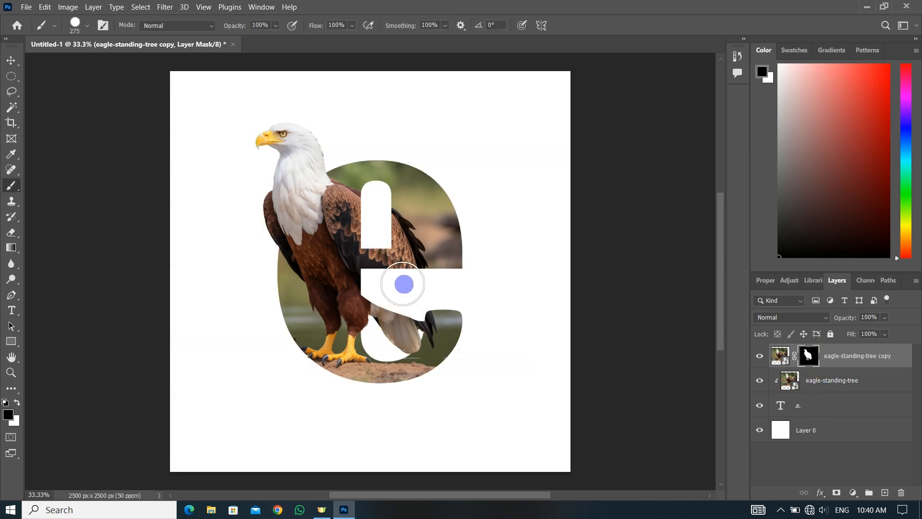
# Mask the eagle-standing-tree copy so the eagle's head and chest extend outside the letter without their background
pyautogui.moveTo(406, 282)
pyautogui.mouseDown()
pyautogui.moveTo(422, 333)
pyautogui.moveTo(383, 282)
pyautogui.moveTo(405, 323)
pyautogui.moveTo(385, 364)
pyautogui.moveTo(354, 267)
pyautogui.moveTo(365, 235)
pyautogui.moveTo(432, 231)
pyautogui.moveTo(360, 323)
pyautogui.moveTo(375, 349)
pyautogui.moveTo(422, 303)
pyautogui.moveTo(365, 216)
pyautogui.moveTo(364, 322)
pyautogui.moveTo(312, 357)
pyautogui.moveTo(288, 342)
pyautogui.moveTo(330, 376)
pyautogui.moveTo(295, 329)
pyautogui.moveTo(399, 365)
pyautogui.mouseUp()
pyautogui.moveTo(476, 341)
pyautogui.mouseDown()
pyautogui.moveTo(504, 316)
pyautogui.moveTo(453, 256)
pyautogui.moveTo(469, 251)
pyautogui.moveTo(418, 236)
pyautogui.moveTo(415, 271)
pyautogui.moveTo(403, 225)
pyautogui.moveTo(428, 300)
pyautogui.moveTo(421, 285)
pyautogui.moveTo(556, 331)
pyautogui.moveTo(431, 258)
pyautogui.mouseUp()
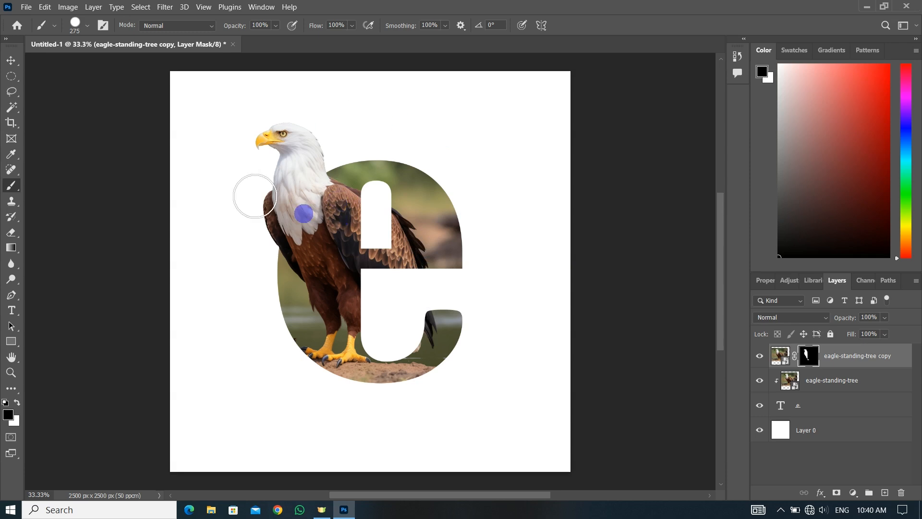
pyautogui.click(11, 61)
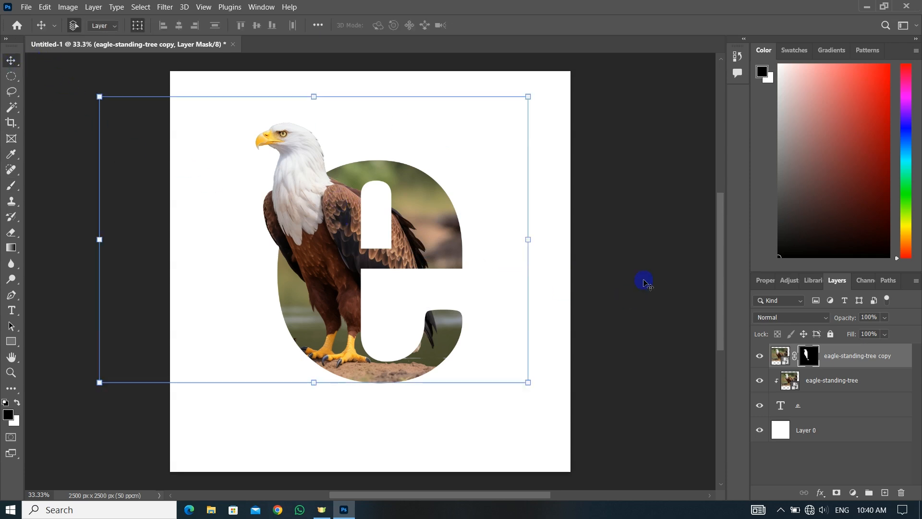
pyautogui.click(644, 283)
# Duplicate the letter e text layer and hide both eagle layers
pyautogui.click(830, 408)
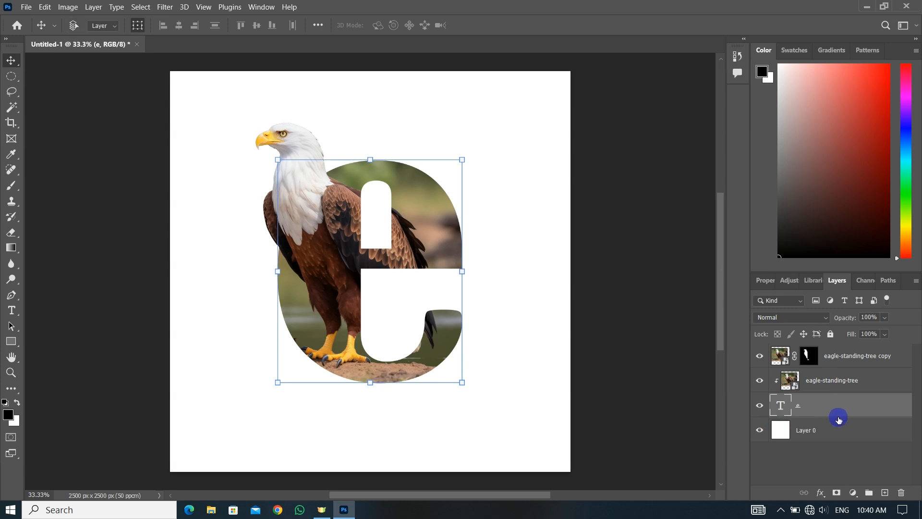
pyautogui.hotkey('ctrl', 'j')
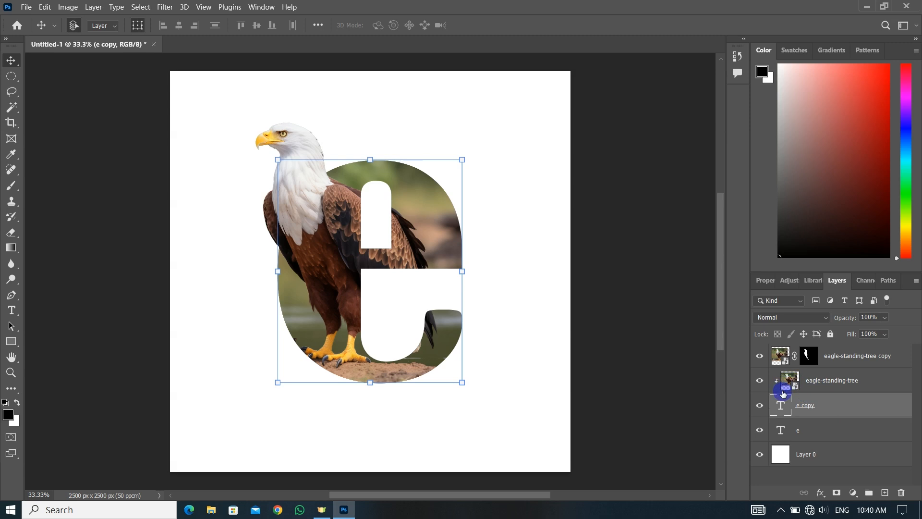
pyautogui.click(760, 375)
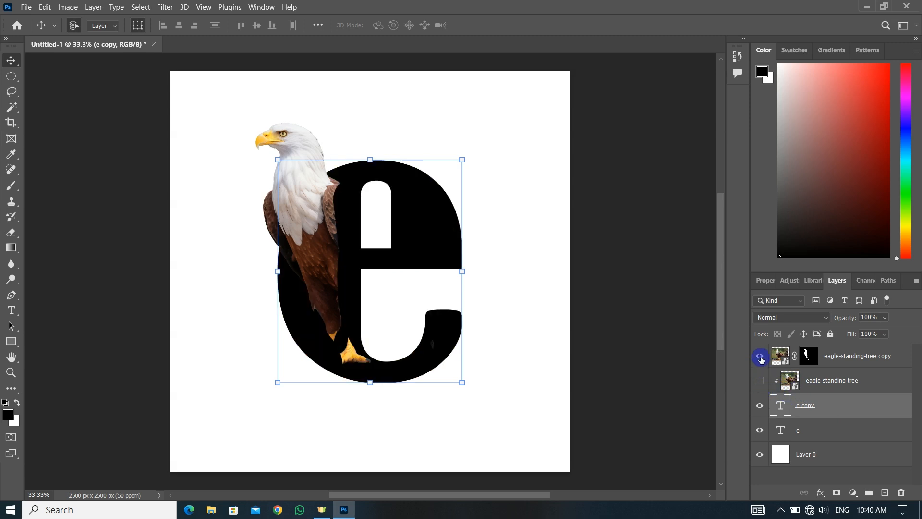
pyautogui.click(760, 356)
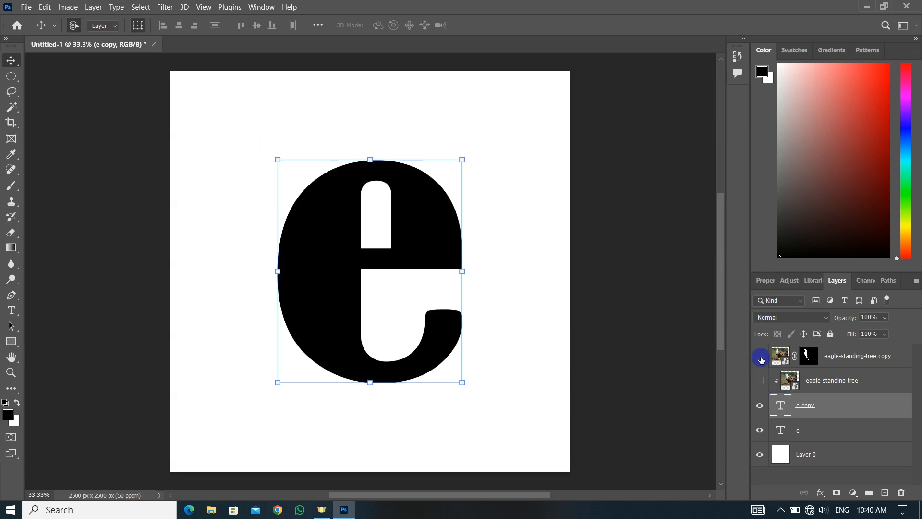
# Apply a gray Color Overlay at 100% opacity to the lower e layer and convert that layer to a smart object
pyautogui.click(817, 433)
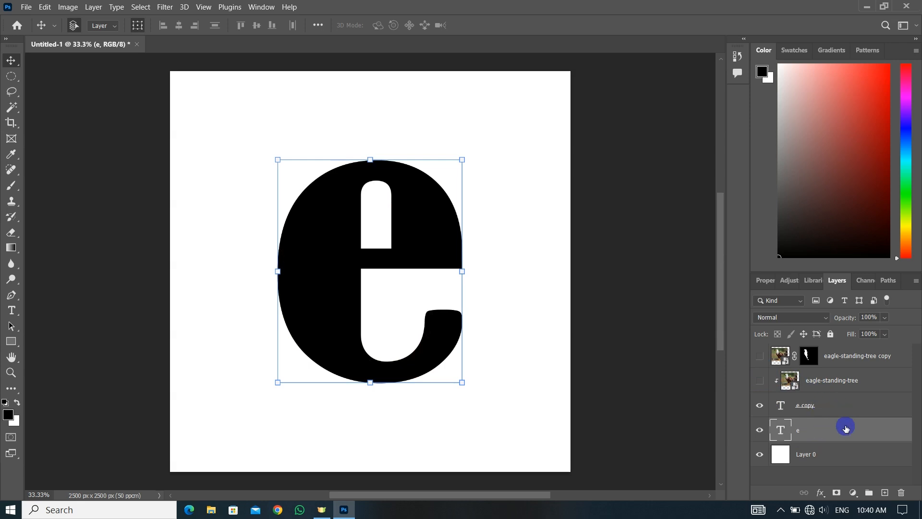
pyautogui.click(822, 493)
pyautogui.click(843, 447)
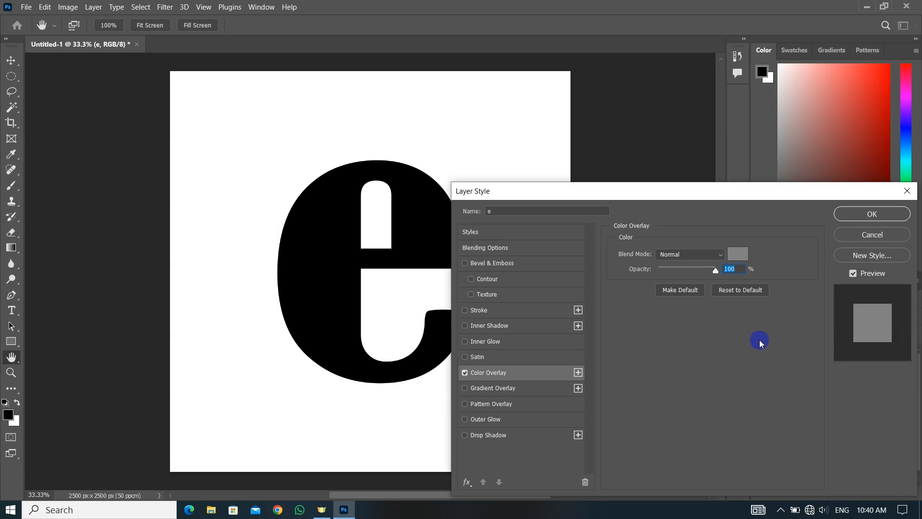
pyautogui.click(863, 218)
pyautogui.rightClick(817, 435)
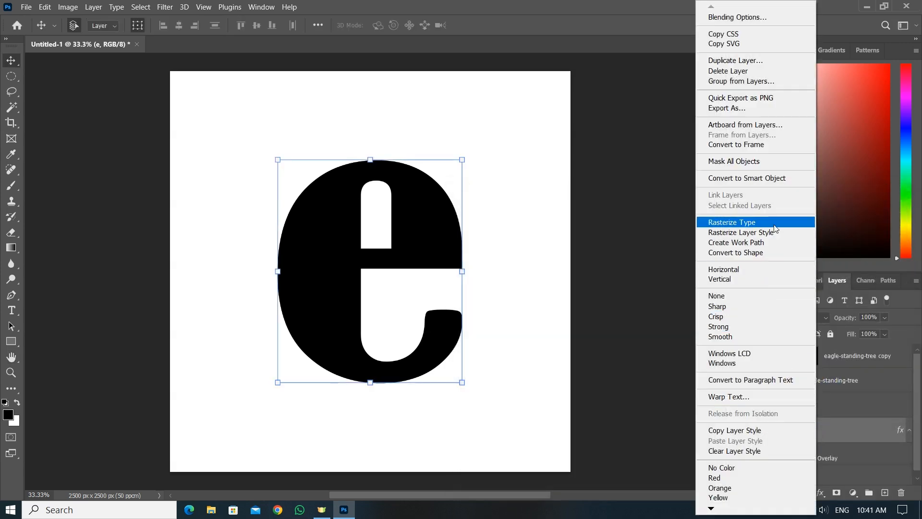
pyautogui.click(782, 178)
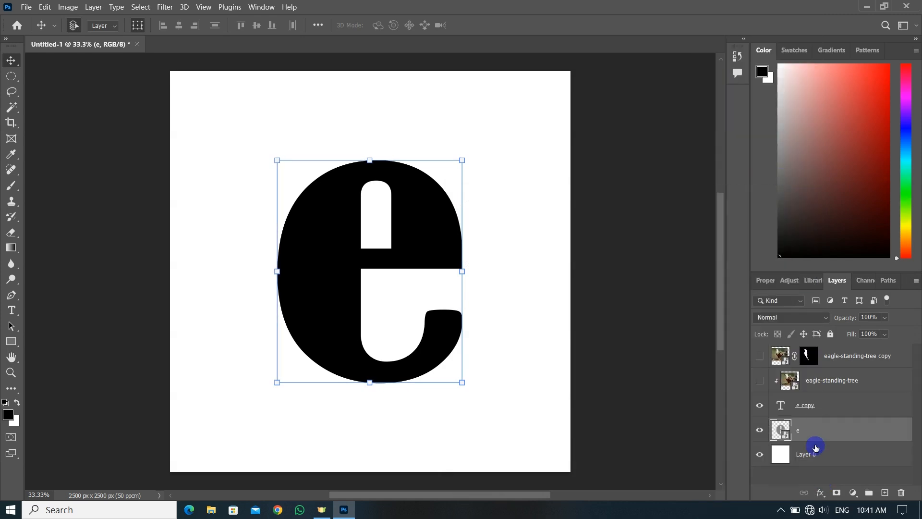
# Nudge the gray e layer horizontally to the right so it sticks out behind the black letter as a side face
pyautogui.press('Right')
pyautogui.press('Right')
pyautogui.press('Right')
pyautogui.press('Right')
pyautogui.press('Right')
pyautogui.press('Right')
pyautogui.press('Right')
pyautogui.press('Right')
pyautogui.press('Right')
pyautogui.press('Right')
pyautogui.press('Right')
pyautogui.press('Right')
pyautogui.press('Right')
pyautogui.press('Right')
pyautogui.press('Right')
pyautogui.press('Right')
pyautogui.press('Right')
pyautogui.press('Right')
pyautogui.press('Right')
pyautogui.press('Right')
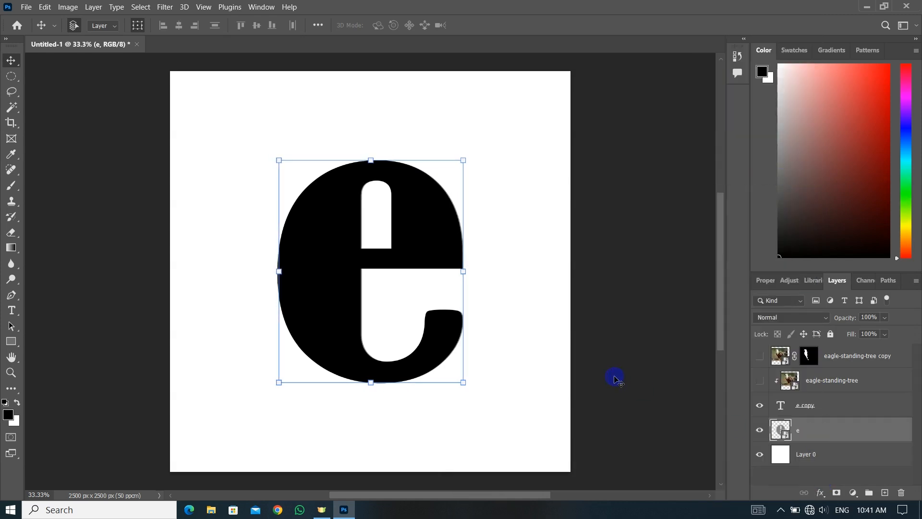
pyautogui.press('Right')
pyautogui.press('Right')
pyautogui.press('Right')
pyautogui.press('Right')
pyautogui.press('Right')
pyautogui.press('Right')
pyautogui.press('Right')
pyautogui.press('Right')
pyautogui.press('Right')
pyautogui.press('Right')
pyautogui.press('Right')
pyautogui.press('Right')
pyautogui.press('Right')
pyautogui.press('Right')
pyautogui.press('Right')
pyautogui.press('Right')
pyautogui.press('Right')
pyautogui.press('Right')
pyautogui.press('Right')
pyautogui.press('Right')
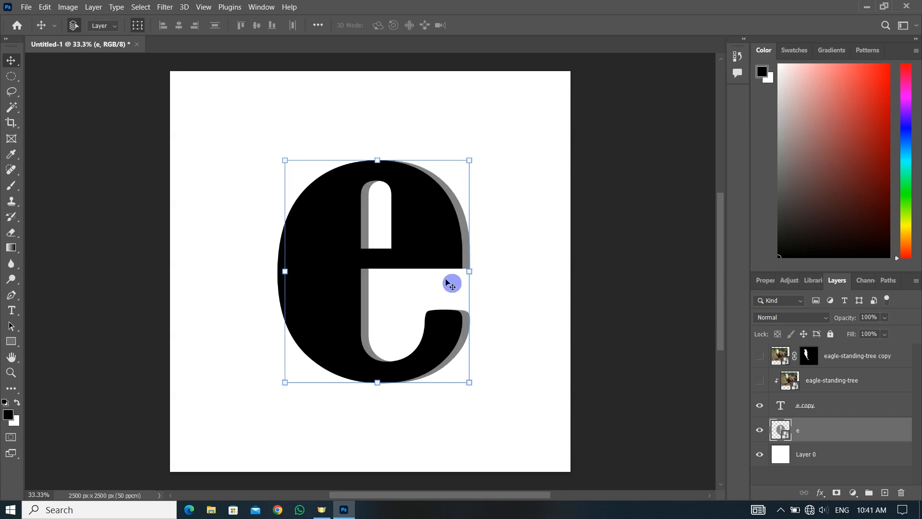
pyautogui.press('Right')
pyautogui.press('Right')
pyautogui.press('Right')
pyautogui.press('Right')
pyautogui.press('Right')
pyautogui.press('Right')
pyautogui.press('Right')
pyautogui.press('Right')
pyautogui.press('Right')
pyautogui.press('Right')
pyautogui.press('Right')
pyautogui.press('Right')
pyautogui.press('Right')
pyautogui.press('Right')
pyautogui.press('Right')
pyautogui.press('Right')
pyautogui.press('Right')
pyautogui.press('Right')
pyautogui.press('Right')
pyautogui.press('Right')
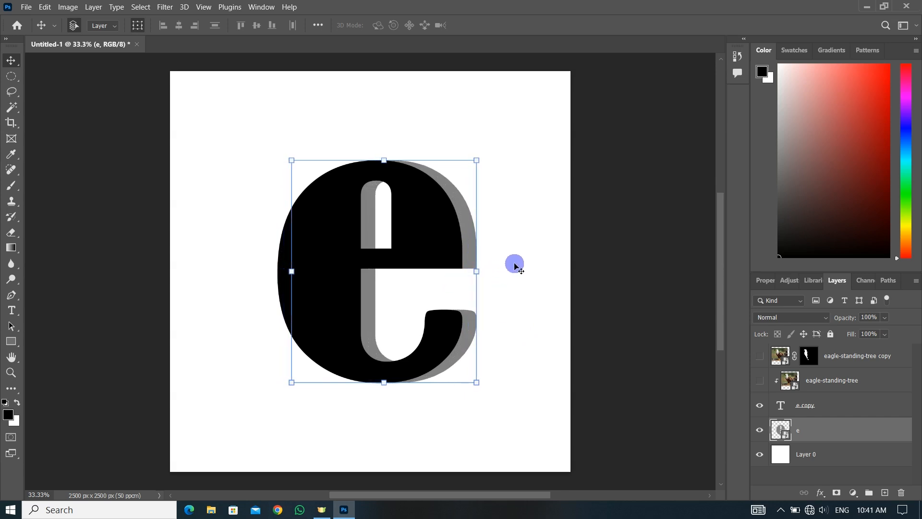
pyautogui.press('Right')
pyautogui.press('Right')
pyautogui.press('Right')
pyautogui.press('Right')
pyautogui.press('Right')
pyautogui.press('Right')
pyautogui.press('Right')
pyautogui.press('Right')
pyautogui.press('Right')
pyautogui.press('Right')
pyautogui.press('Right')
pyautogui.press('Right')
pyautogui.press('Right')
pyautogui.press('Right')
pyautogui.press('Right')
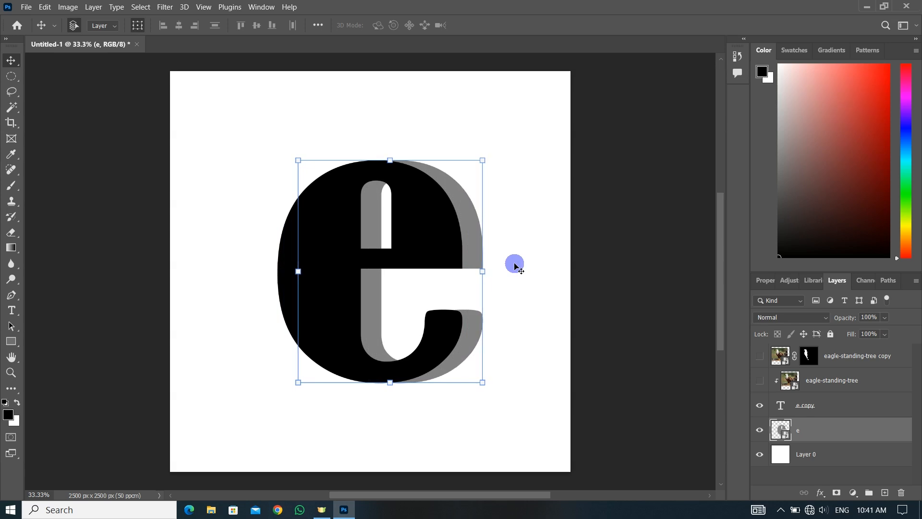
pyautogui.press('Left')
pyautogui.press('Left')
pyautogui.press('Left')
pyautogui.press('Left')
pyautogui.press('Left')
pyautogui.press('Left')
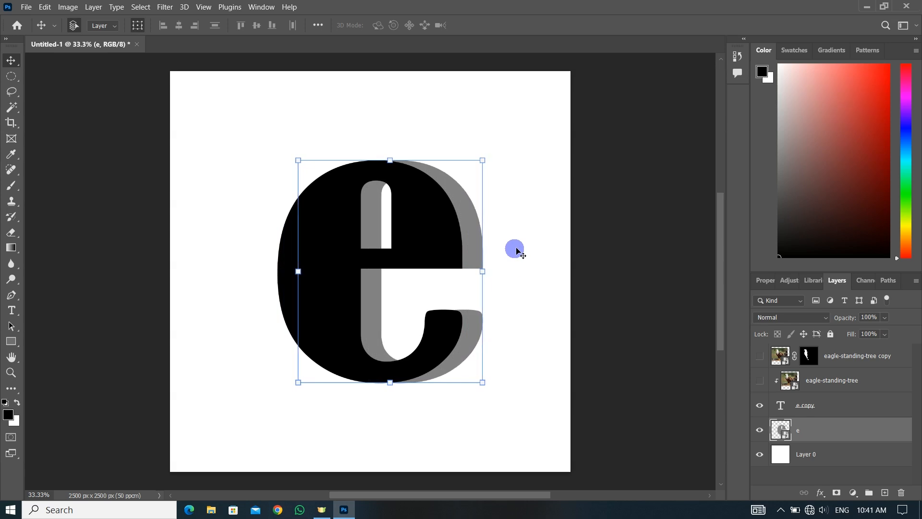
# Duplicate the eagle-standing-tree layer, clip the visible copy to the gray e layer, and show both upper eagle layers again
pyautogui.click(848, 384)
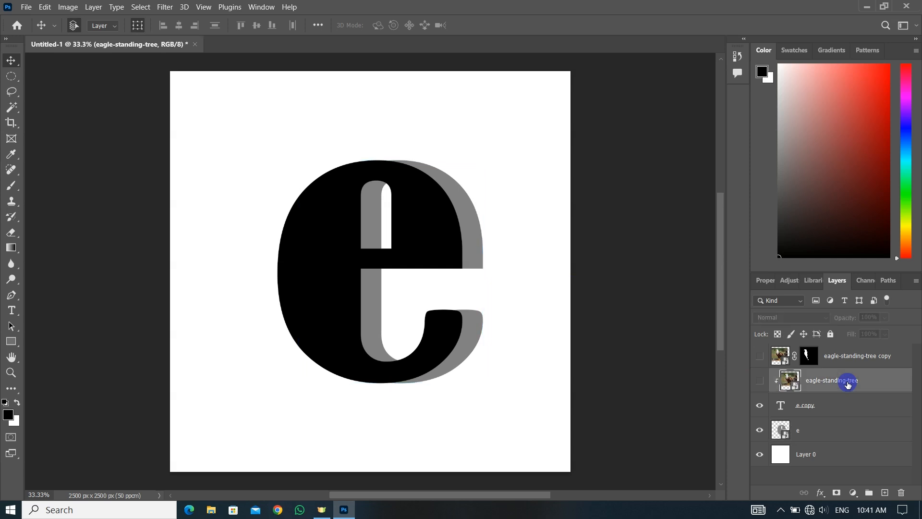
pyautogui.hotkey('ctrl', 'j')
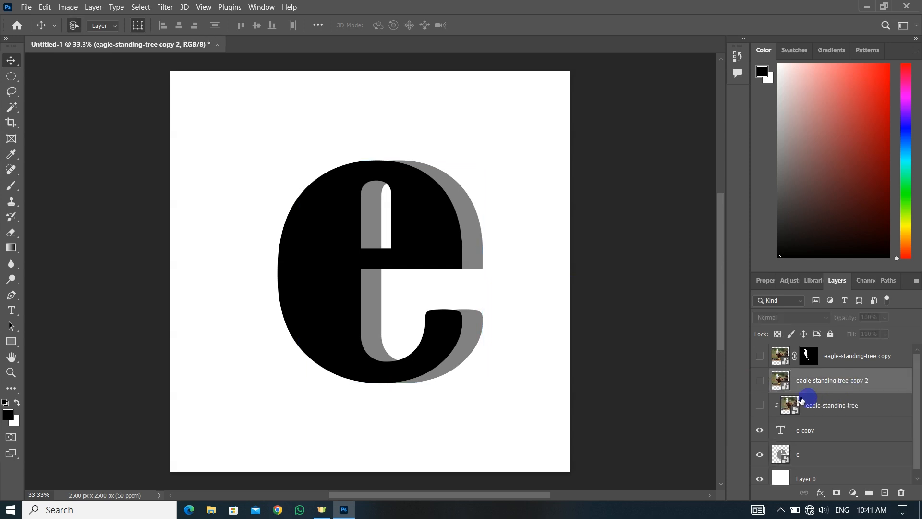
pyautogui.moveTo(818, 385); pyautogui.dragTo(820, 435)
pyautogui.click(760, 430)
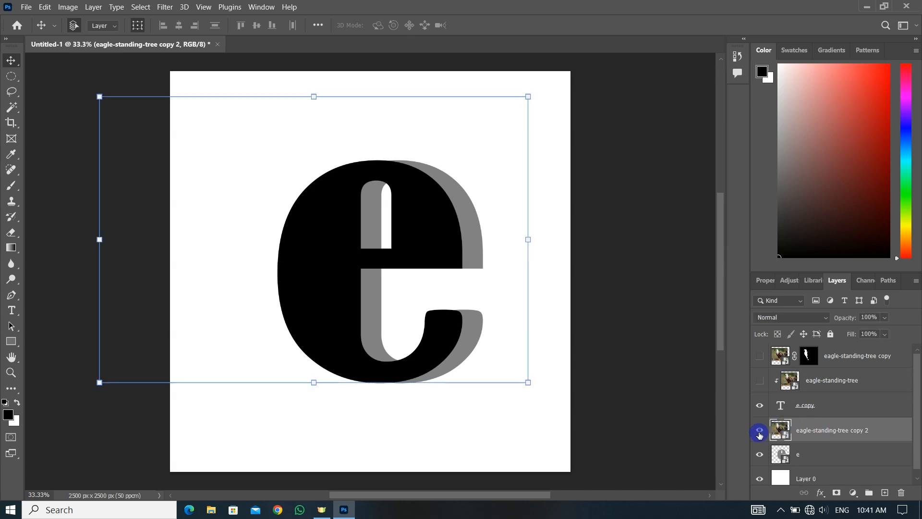
pyautogui.rightClick(825, 436)
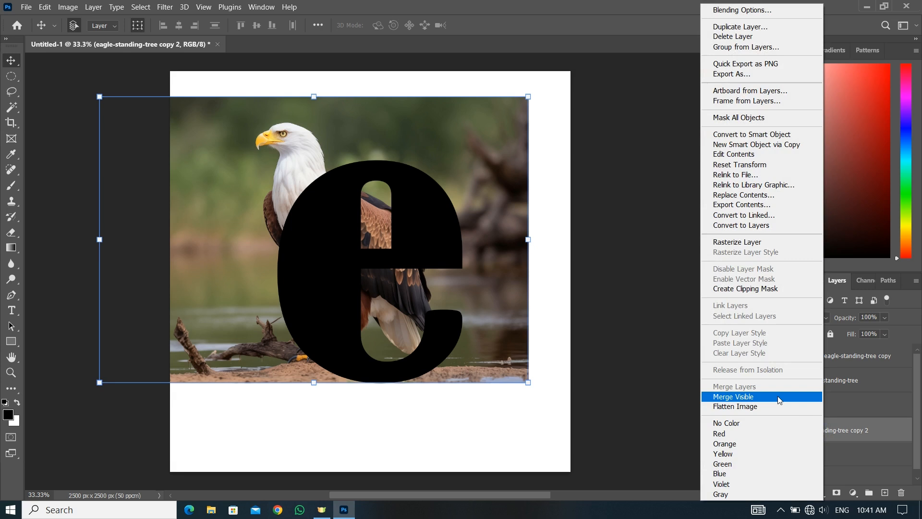
pyautogui.click(762, 290)
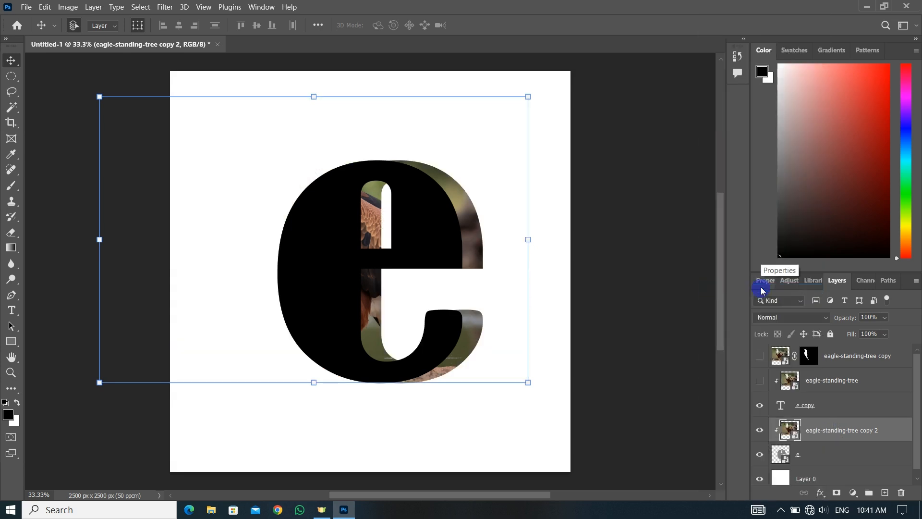
pyautogui.click(760, 380)
pyautogui.click(761, 357)
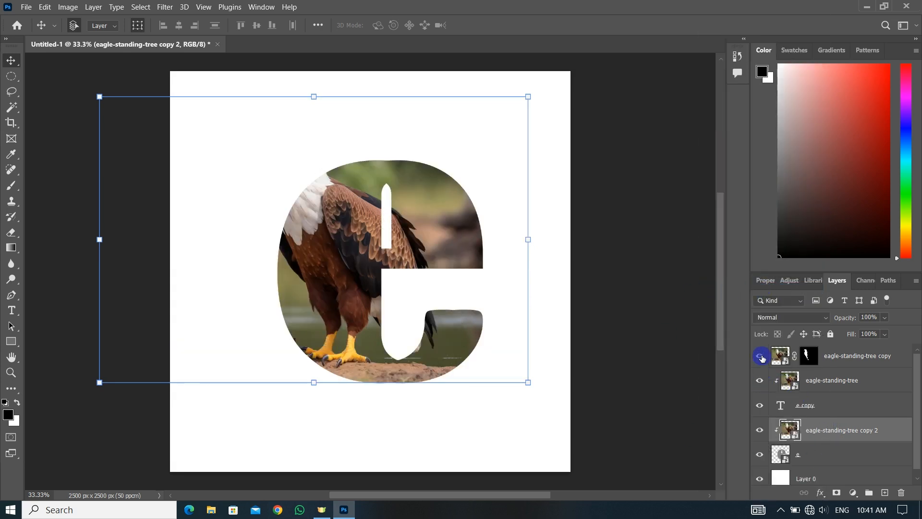
# Darken the side-face eagle copy with a clipped Levels adjustment, using output white level 129 and midtone 1.22
pyautogui.click(820, 431)
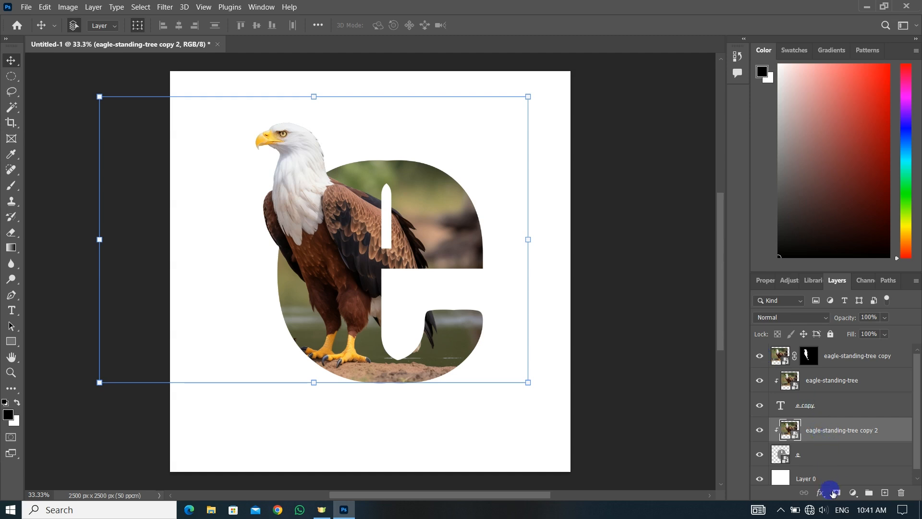
pyautogui.click(853, 493)
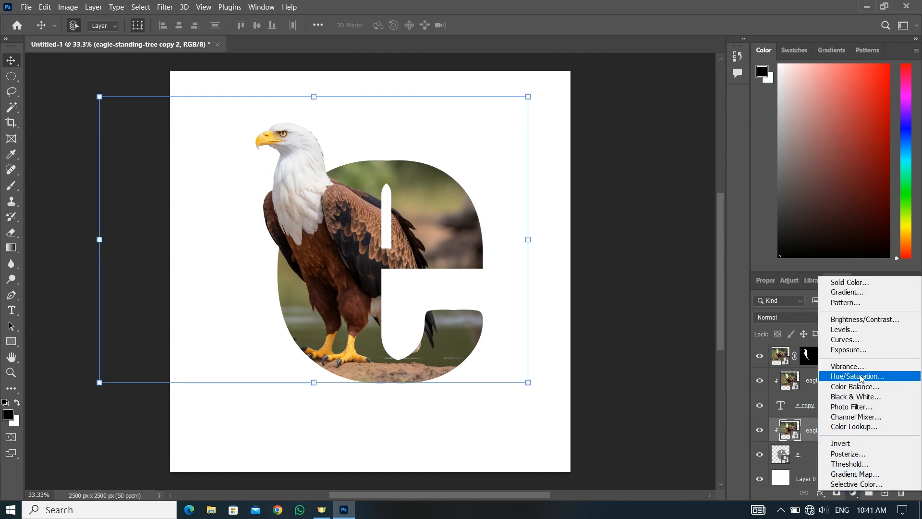
pyautogui.click(844, 330)
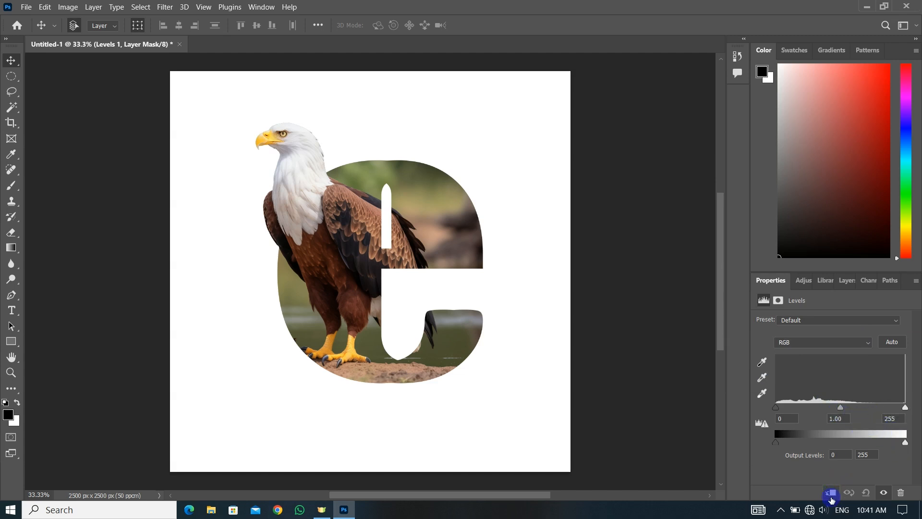
pyautogui.click(831, 495)
pyautogui.moveTo(905, 443); pyautogui.dragTo(846, 445)
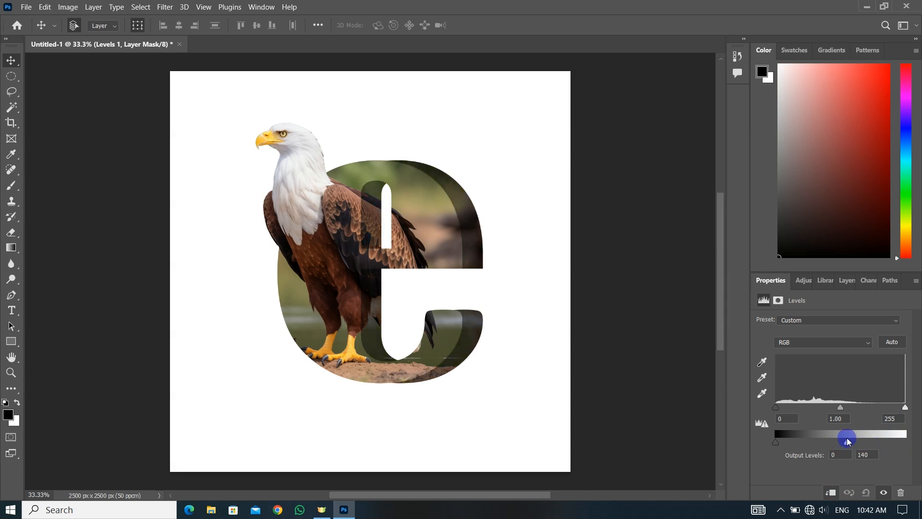
pyautogui.moveTo(839, 409)
pyautogui.mouseDown()
pyautogui.moveTo(817, 410)
pyautogui.moveTo(833, 409)
pyautogui.mouseUp()
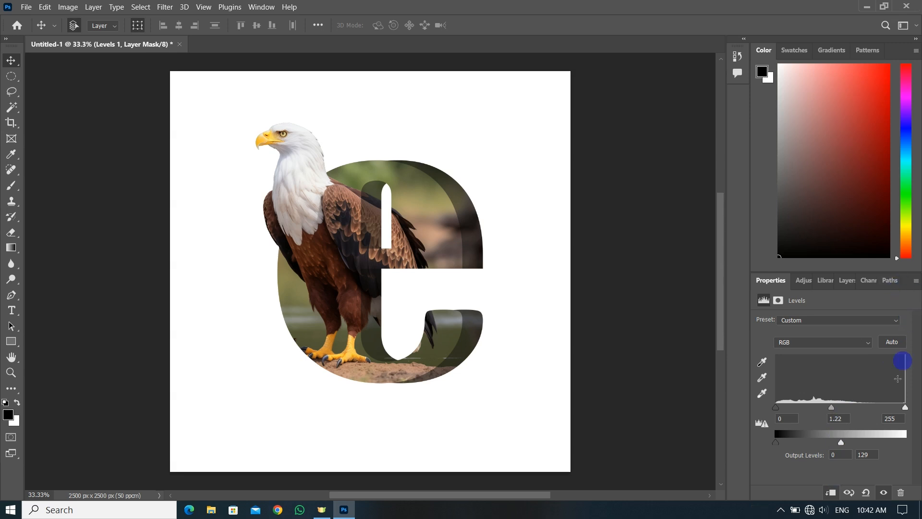
pyautogui.click(706, 379)
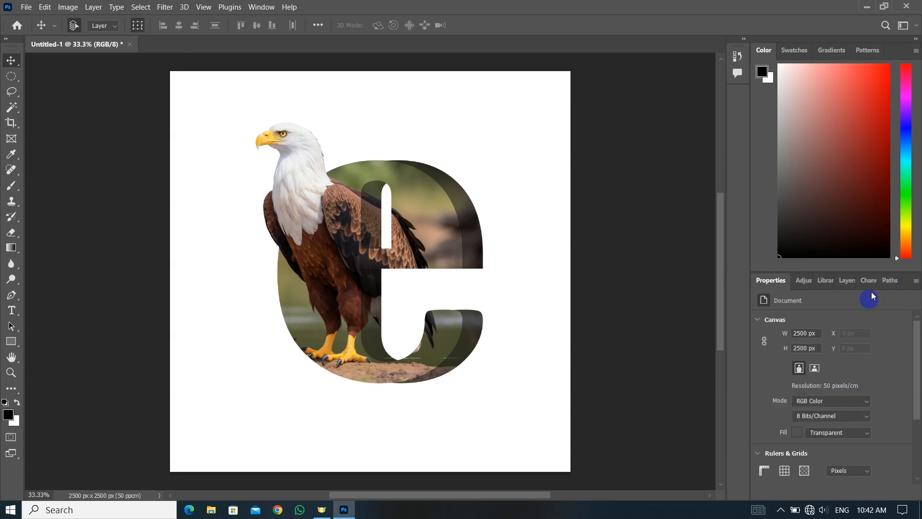
pyautogui.click(848, 280)
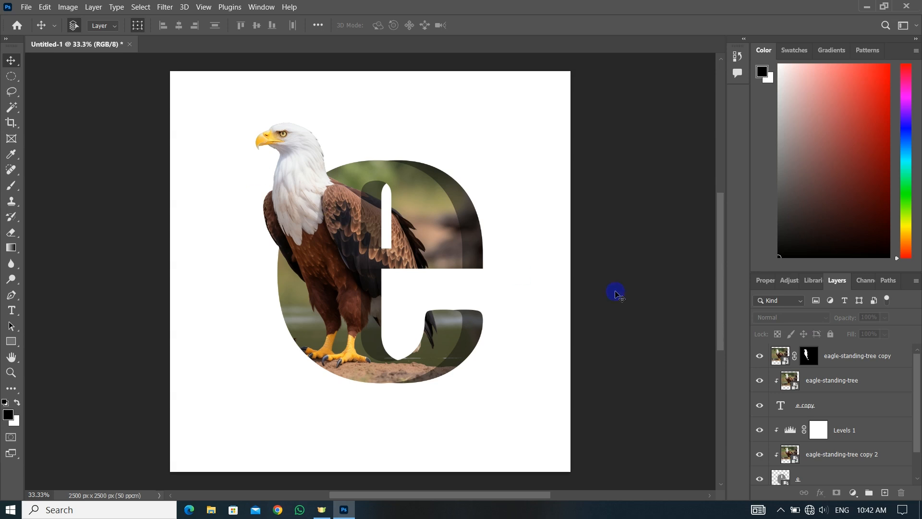
# Group all eagle, letter and Levels layers above Layer 0, and duplicate the group
pyautogui.click(844, 357)
pyautogui.scroll(-2, 844, 370)
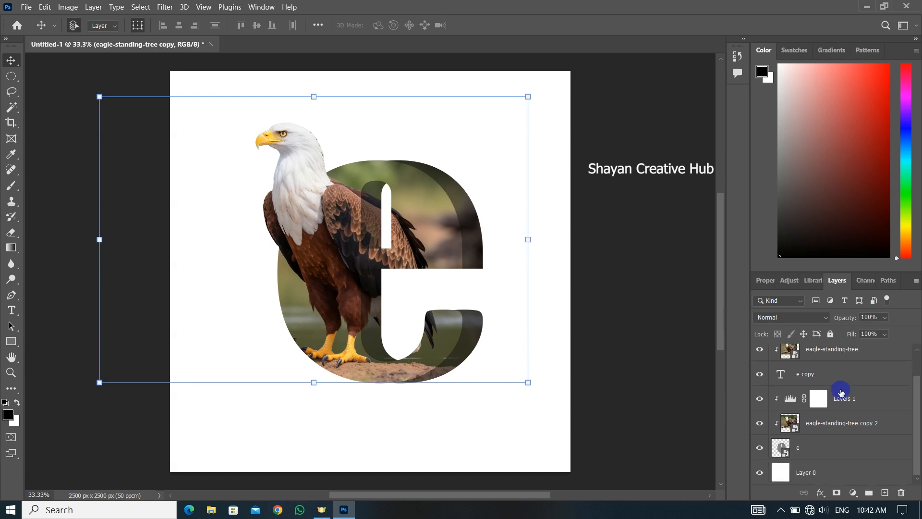
pyautogui.keyDown('shift'); pyautogui.click(813, 449); pyautogui.keyUp('shift')
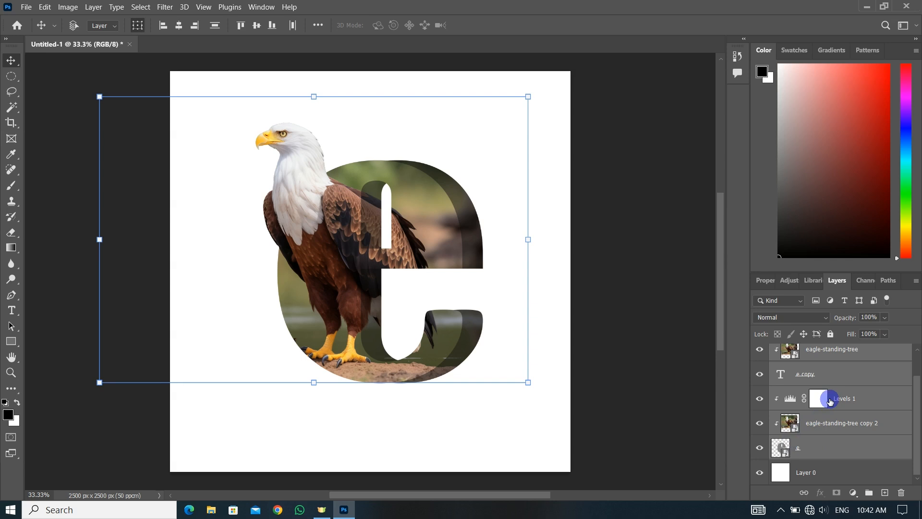
pyautogui.hotkey('ctrl', 'g')
pyautogui.hotkey('ctrl', 'j')
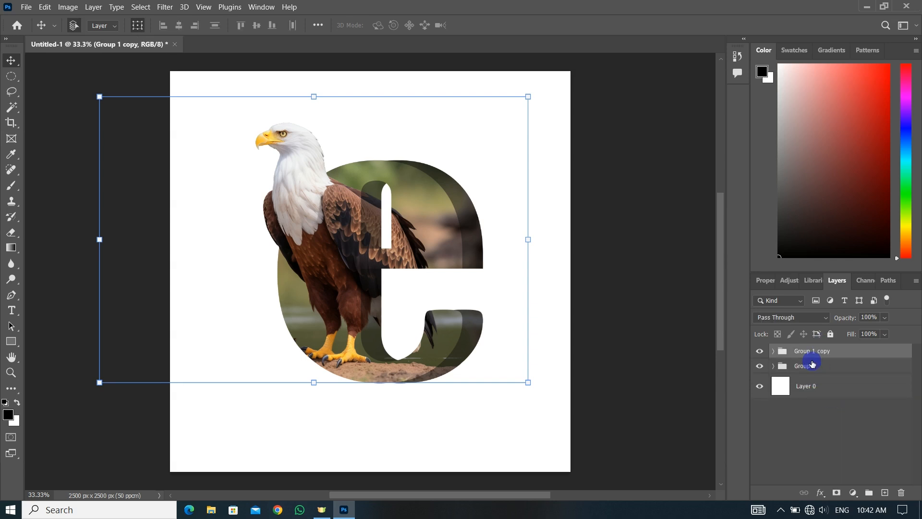
# Merge the lower group, Group 1, and place it flipped vertically directly beneath the letter as a reflection
pyautogui.rightClick(812, 369)
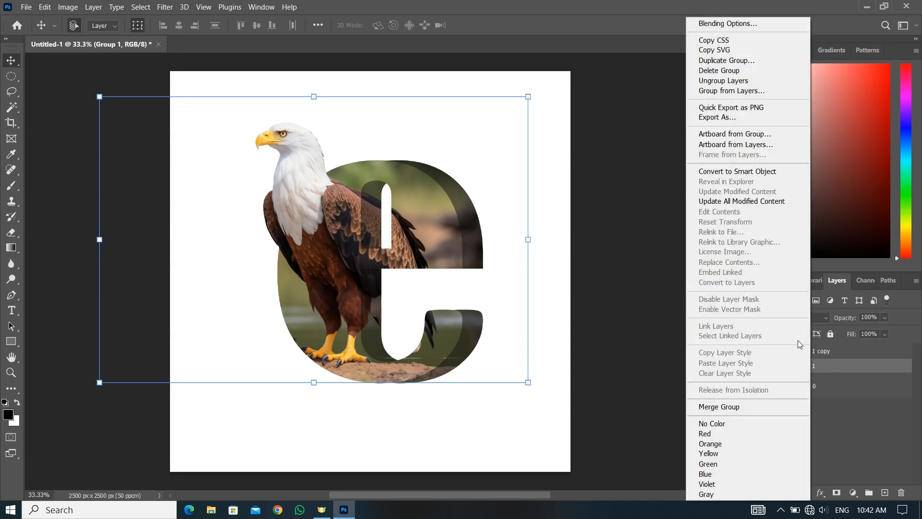
pyautogui.click(746, 406)
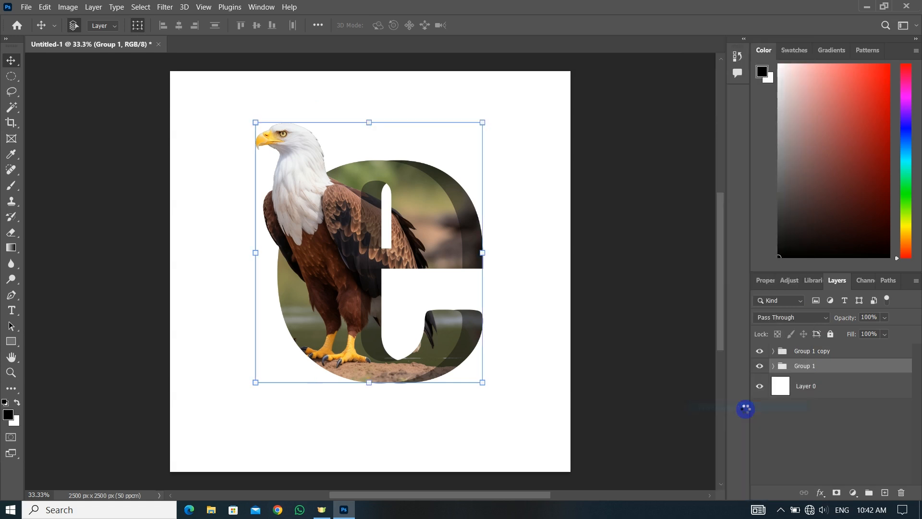
pyautogui.hotkey('ctrl', 't')
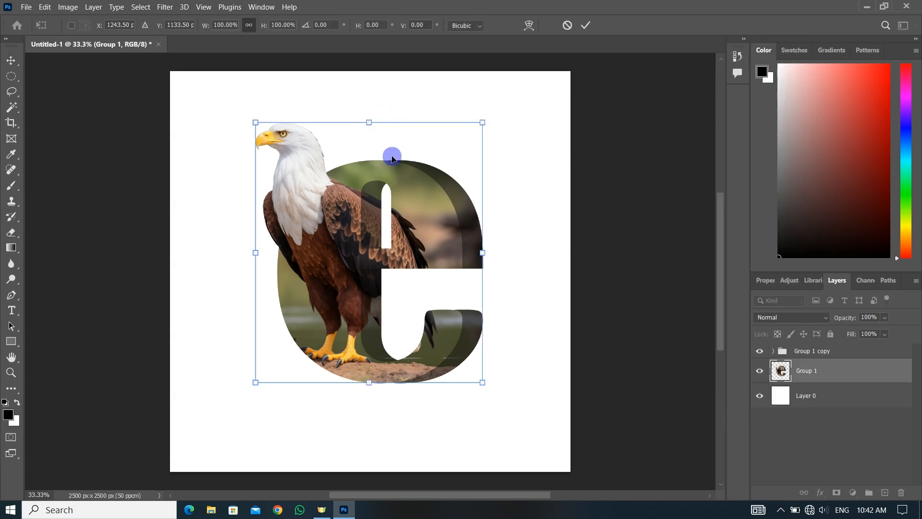
pyautogui.rightClick(392, 156)
pyautogui.click(445, 401)
pyautogui.moveTo(390, 164); pyautogui.dragTo(403, 419)
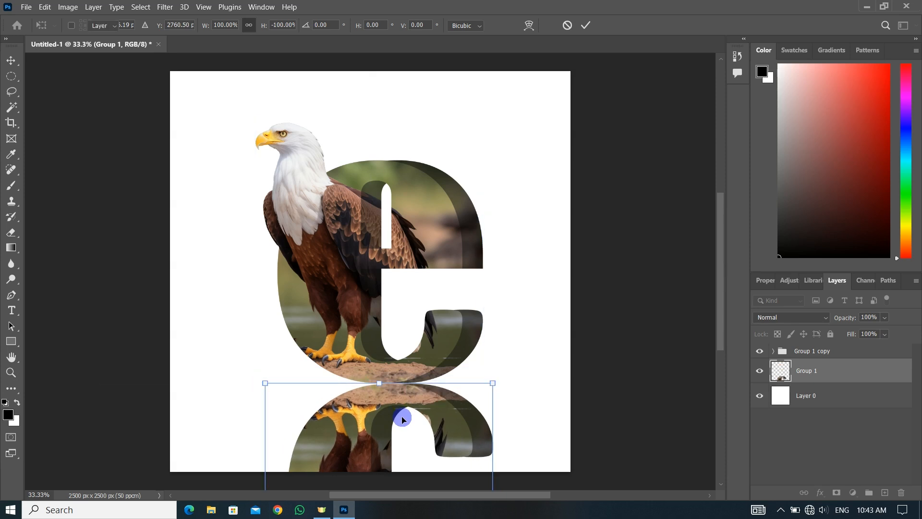
pyautogui.press('Return')
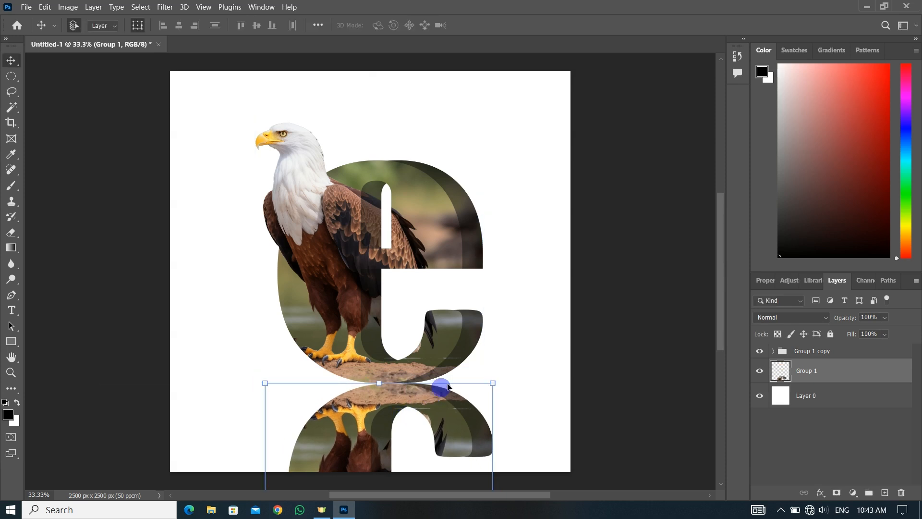
pyautogui.click(836, 445)
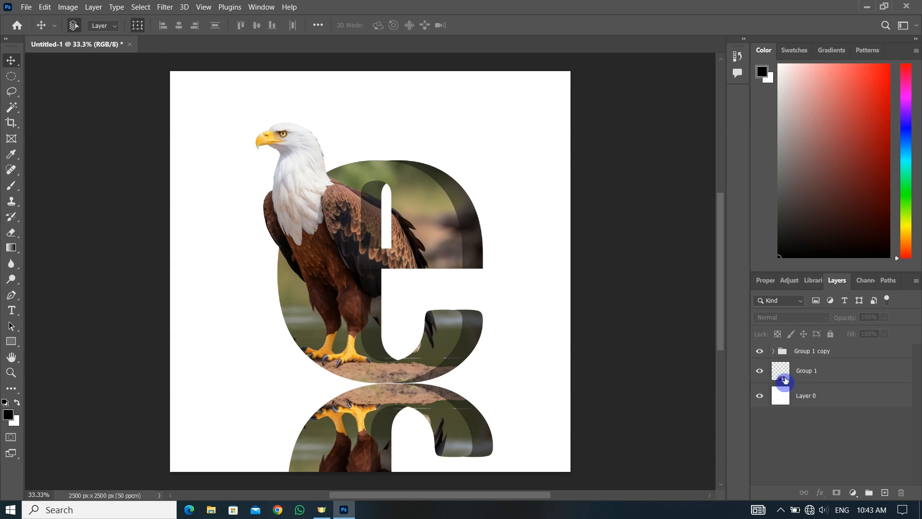
# Add a new top layer and paint one black spot over the letter's upper part with a 1457 px Soft Round brush at 0% hardness
pyautogui.click(885, 492)
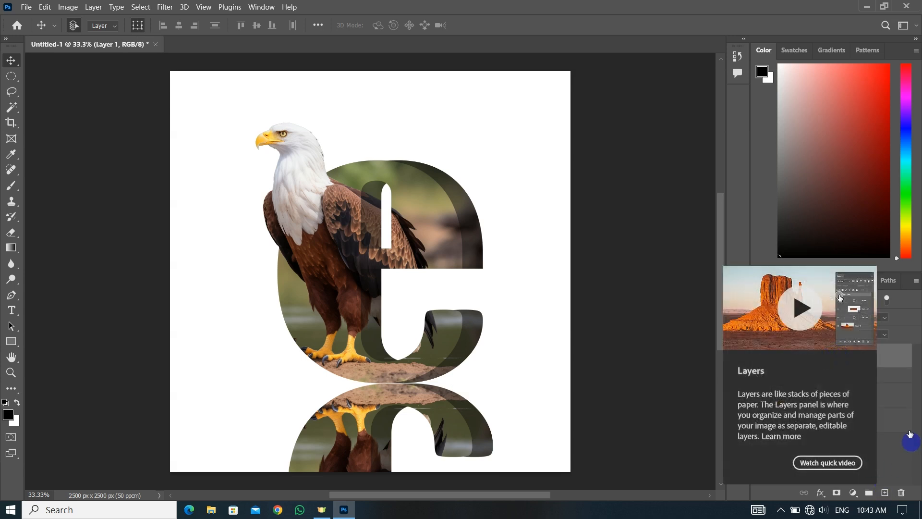
pyautogui.click(11, 186)
pyautogui.rightClick(358, 212)
pyautogui.click(423, 353)
pyautogui.moveTo(479, 245); pyautogui.dragTo(488, 245)
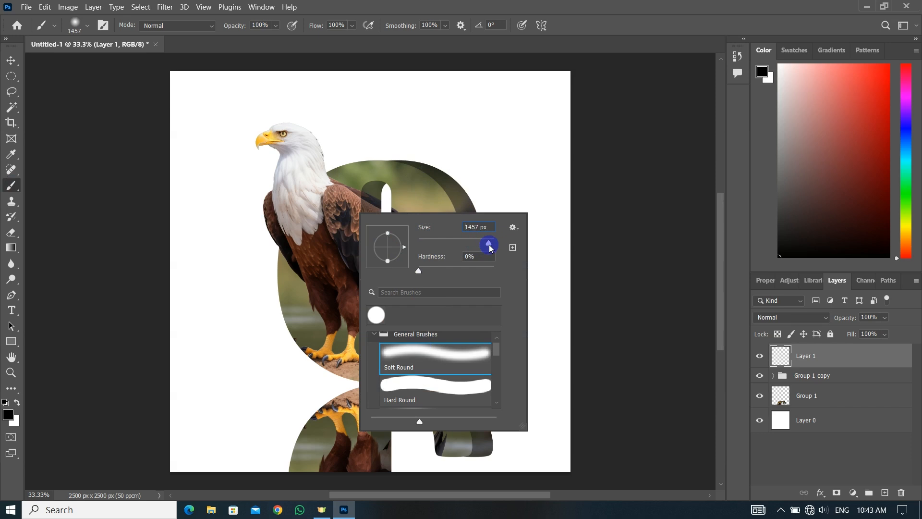
pyautogui.click(377, 177)
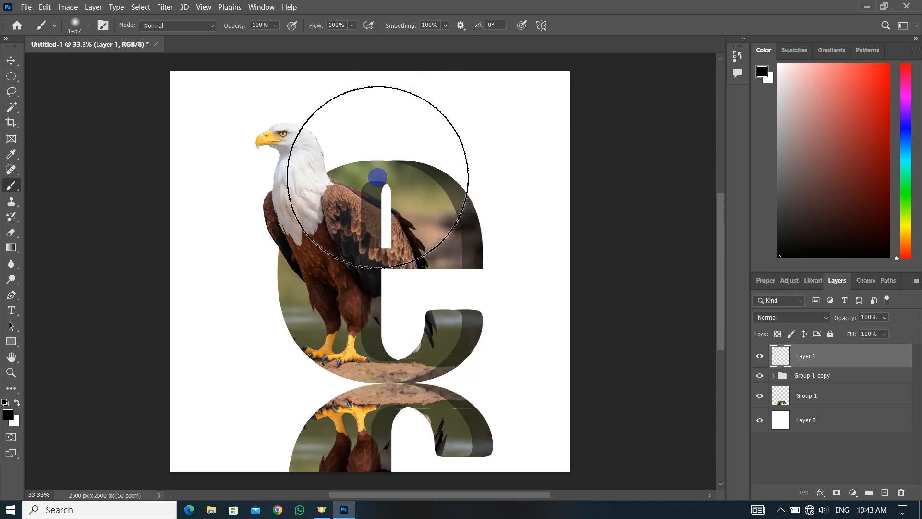
pyautogui.click(378, 177)
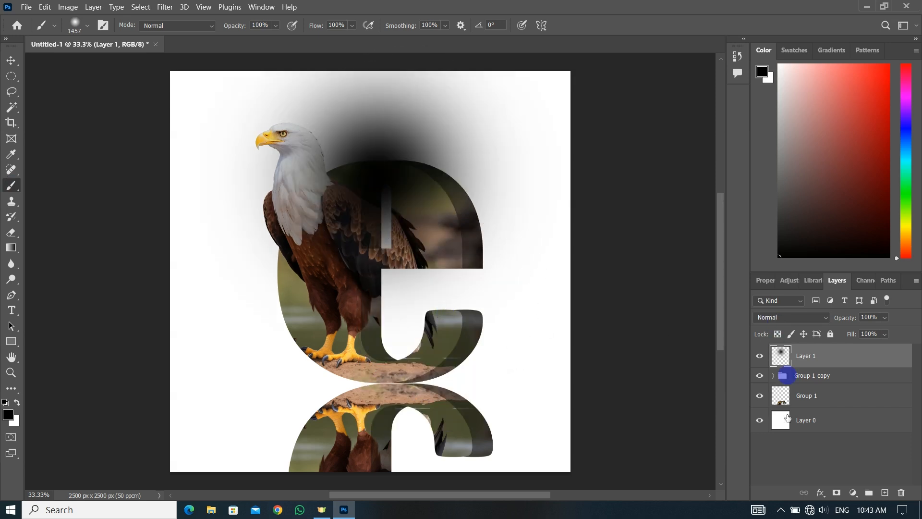
# Hide the Group 1 reflection and transform the black spot into a narrower, flat shadow of about 5% height at the letter's base
pyautogui.click(762, 397)
pyautogui.press('v')
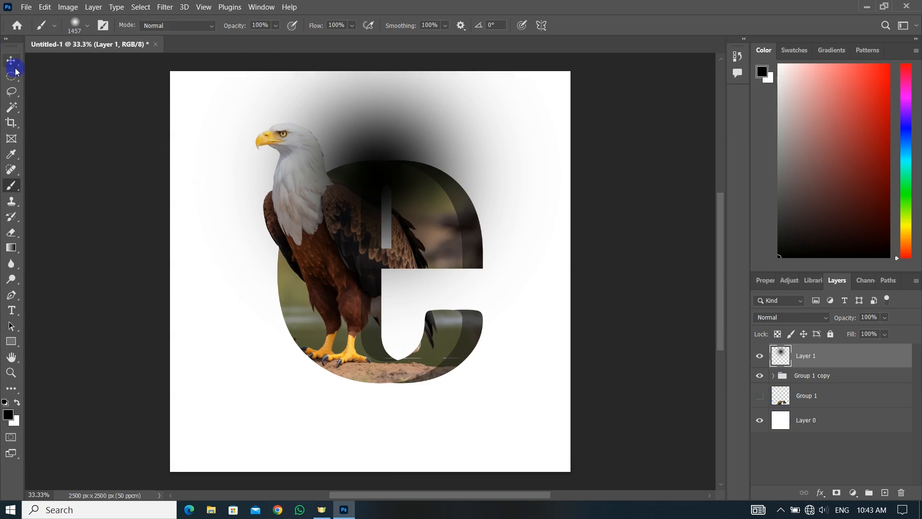
pyautogui.click(380, 370)
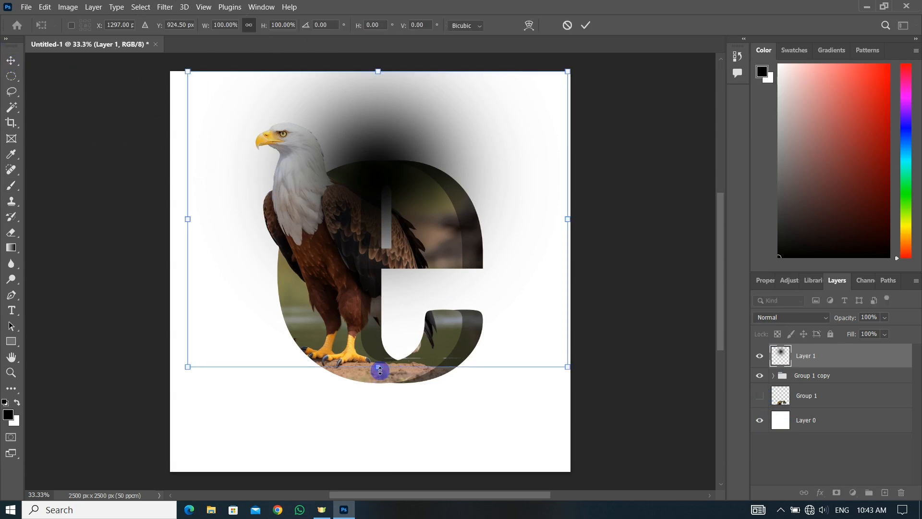
pyautogui.moveTo(380, 370); pyautogui.dragTo(412, 384)
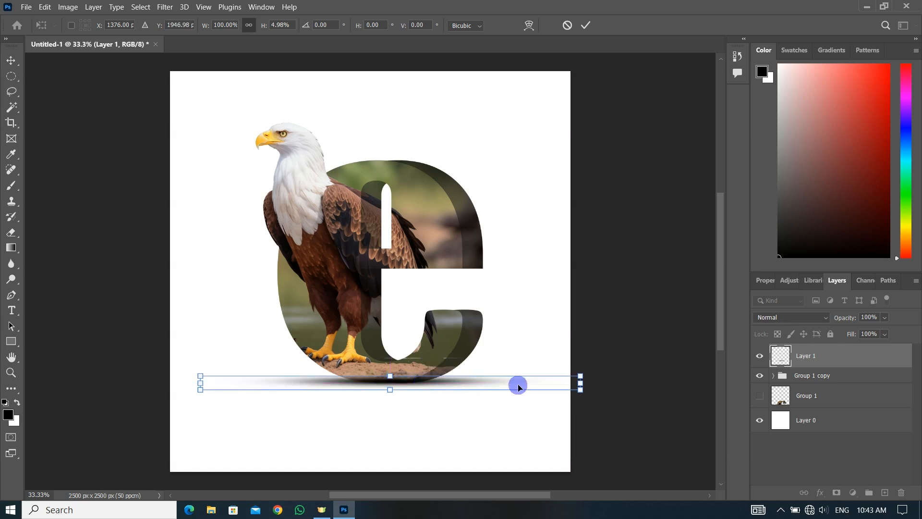
pyautogui.moveTo(579, 383); pyautogui.dragTo(544, 383)
pyautogui.click(656, 330)
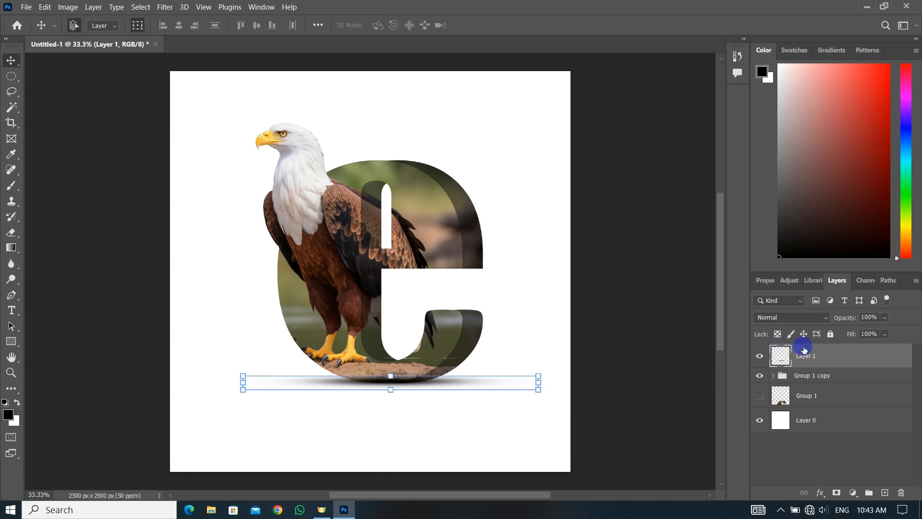
# Place the shadow layer beneath Group 1 copy, shift it slightly down on the canvas, and set its opacity to 74%
pyautogui.moveTo(799, 365); pyautogui.dragTo(797, 383)
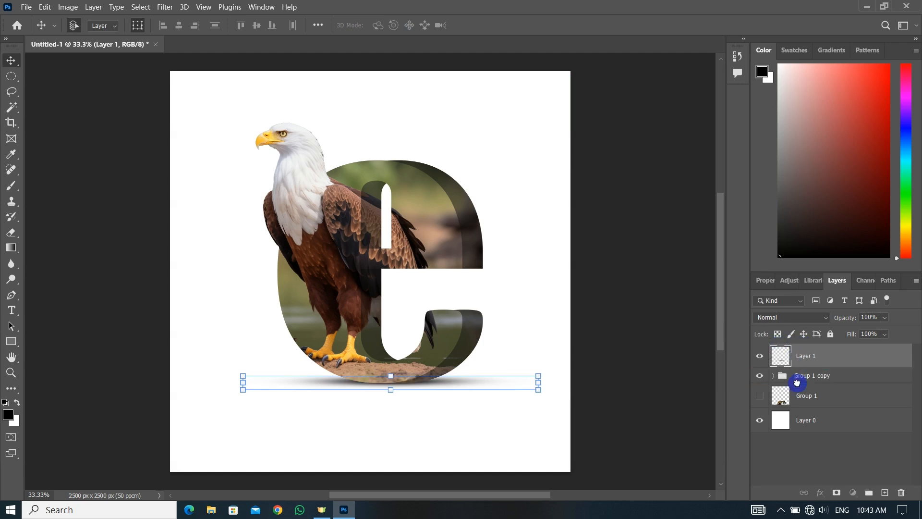
pyautogui.moveTo(603, 360); pyautogui.dragTo(602, 363)
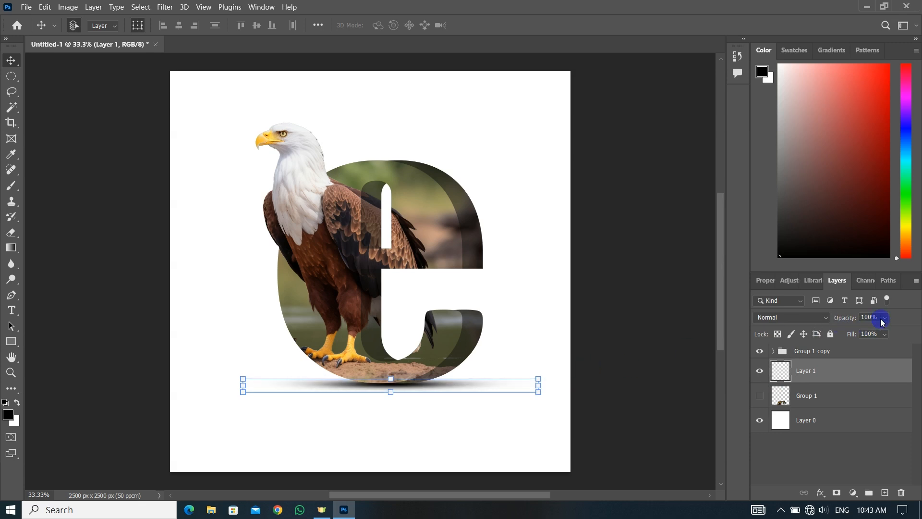
pyautogui.moveTo(890, 334); pyautogui.dragTo(884, 331)
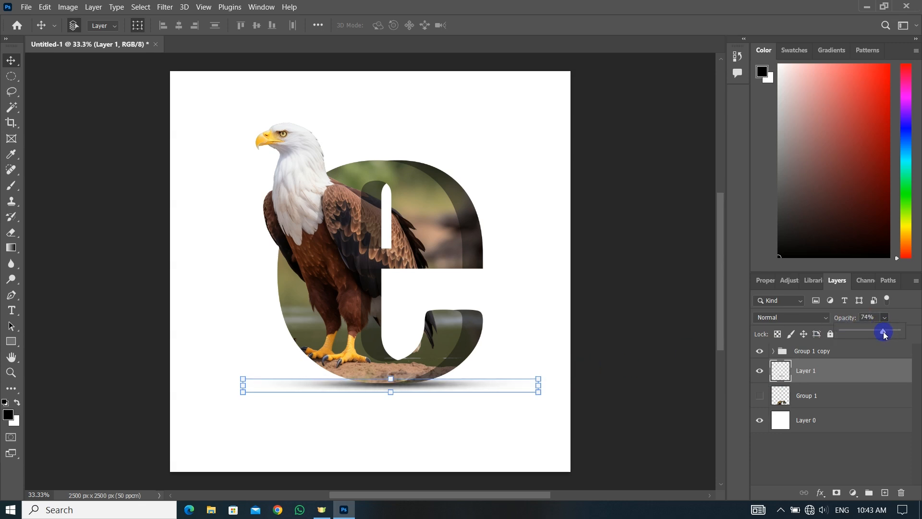
pyautogui.click(823, 463)
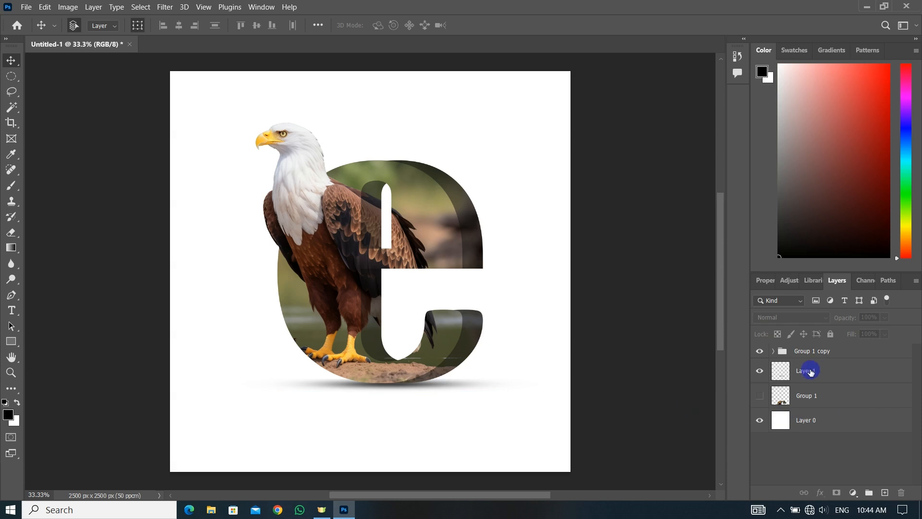
# Show the Group 1 reflection again and give it a layer mask inverted to solid black
pyautogui.click(760, 397)
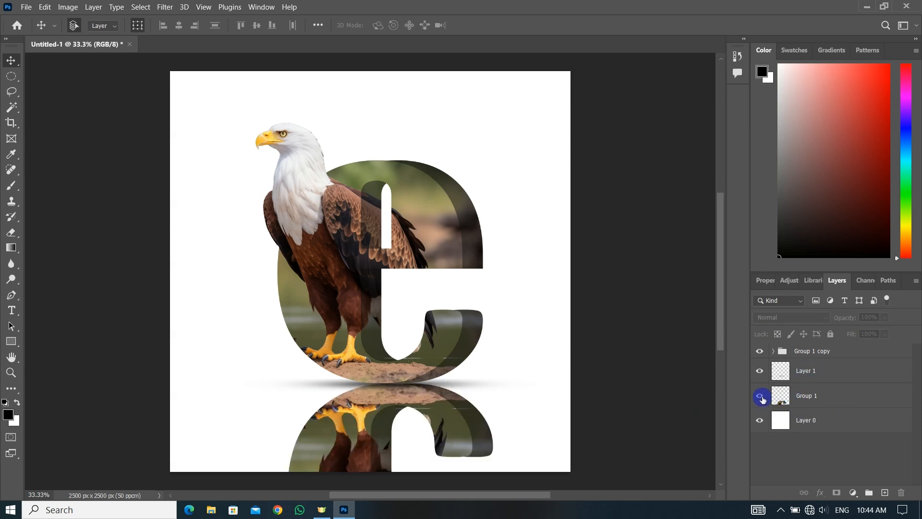
pyautogui.click(458, 429)
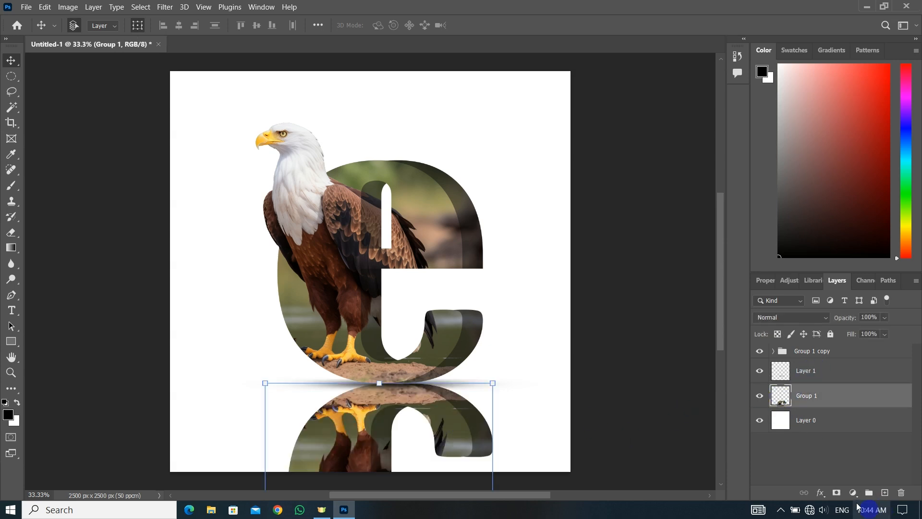
pyautogui.click(837, 492)
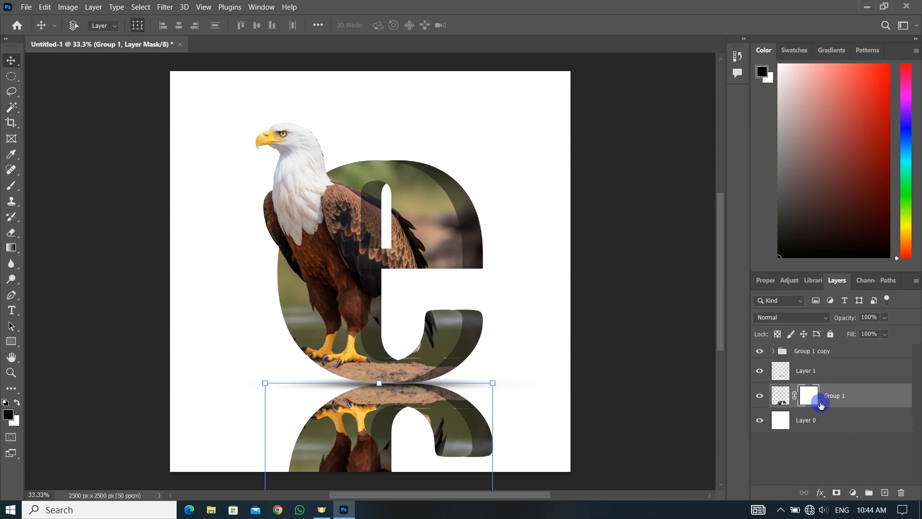
pyautogui.hotkey('ctrl', 'i')
# Fade the Group 1 mask with a near-vertical black-to-white linear gradient from the letter's base past the canvas bottom, and set the layer opacity to 67%
pyautogui.click(11, 250)
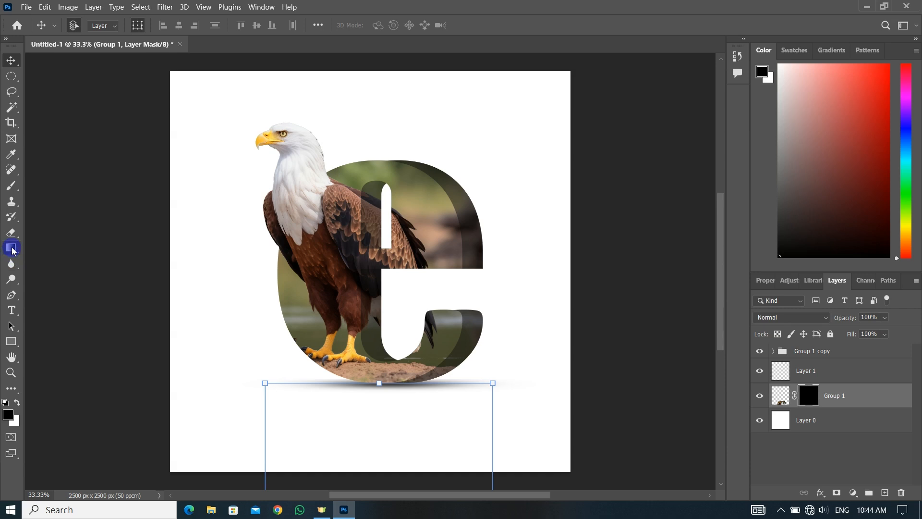
pyautogui.moveTo(395, 342); pyautogui.dragTo(390, 439)
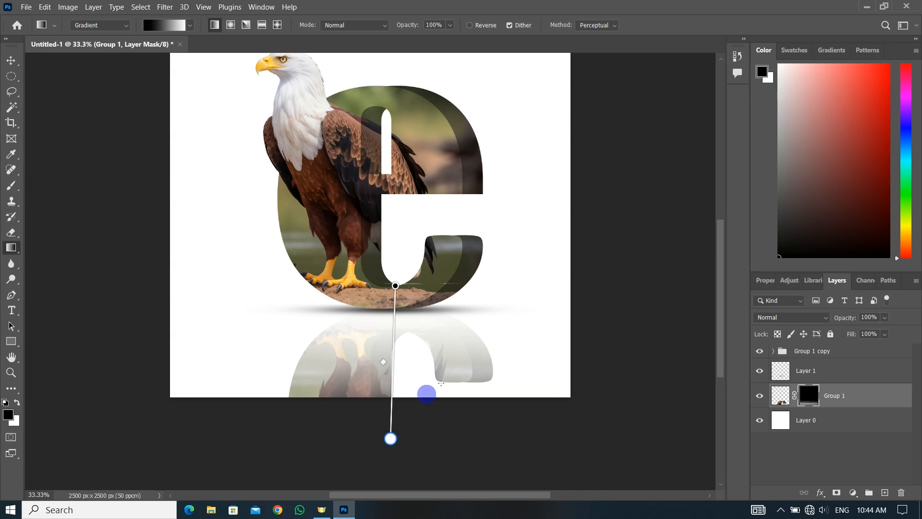
pyautogui.click(11, 61)
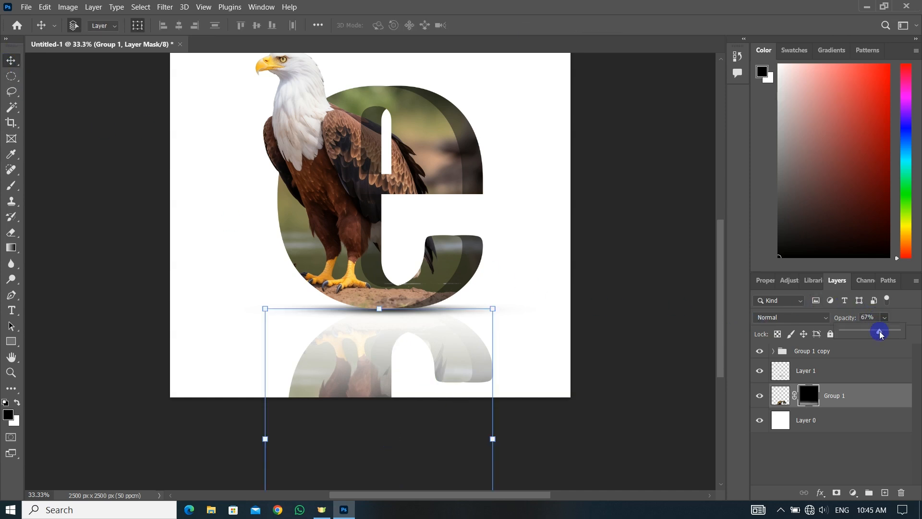
pyautogui.moveTo(881, 335); pyautogui.dragTo(877, 332)
# Add a linear Gradient Overlay at 90° with the Blue_30 gradient to the background Layer 0
pyautogui.click(816, 420)
pyautogui.click(820, 492)
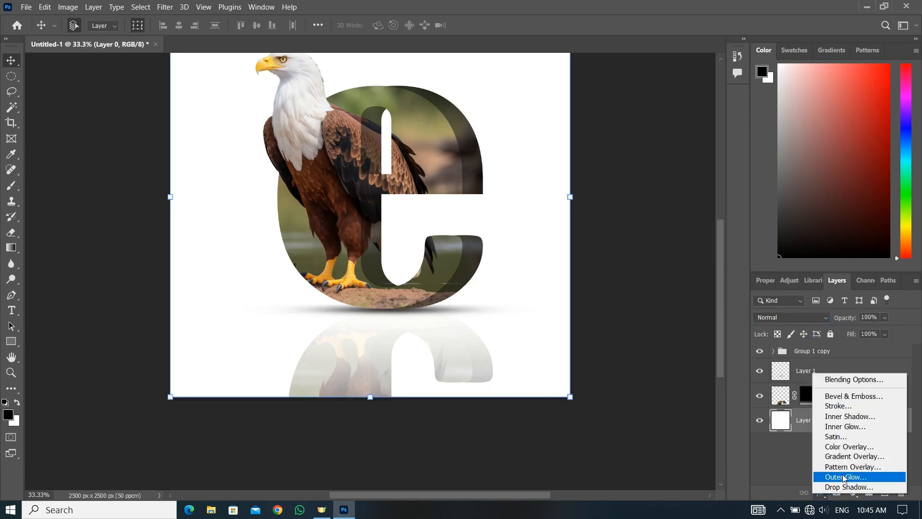
pyautogui.click(852, 462)
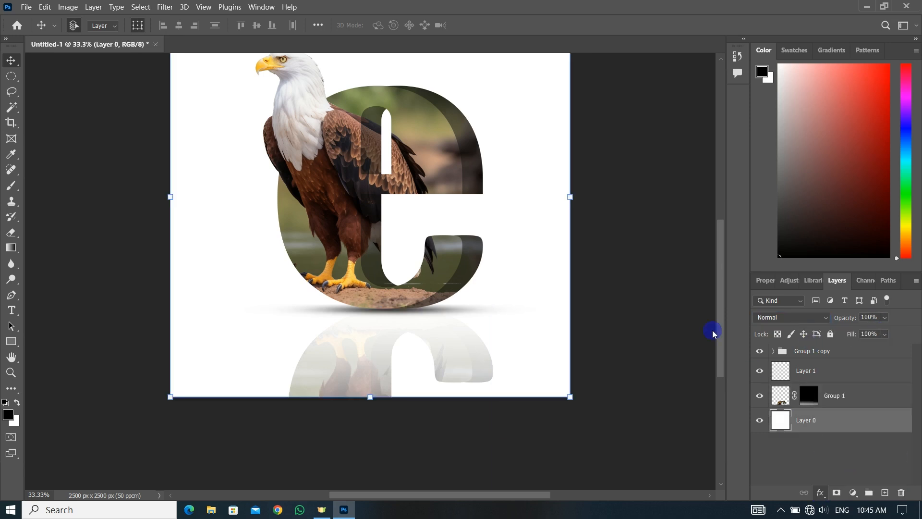
pyautogui.moveTo(644, 202); pyautogui.dragTo(744, 272)
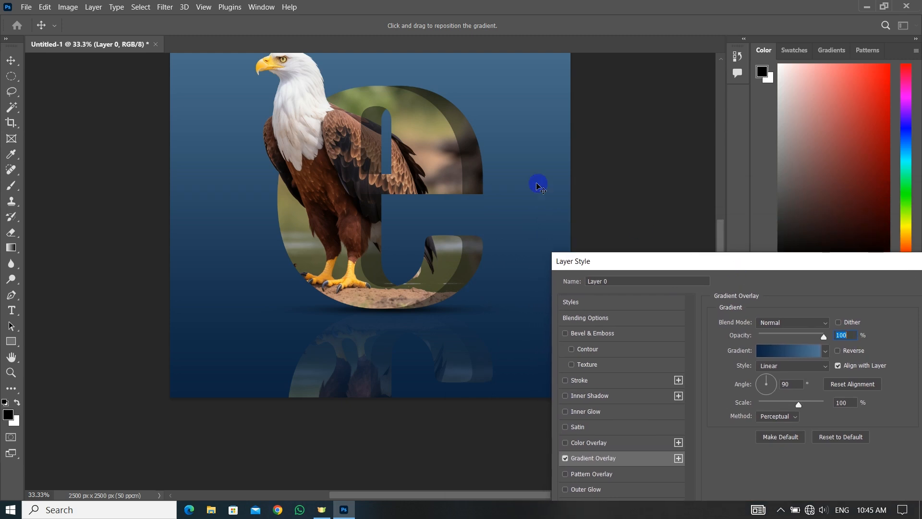
pyautogui.moveTo(467, 114); pyautogui.dragTo(456, 192)
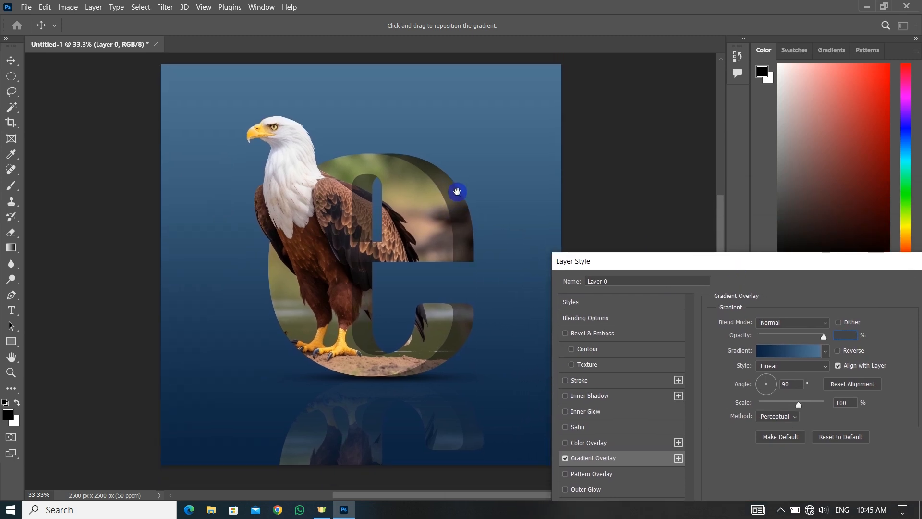
# Set the overlay gradient's color stop at location 100 to dark blue #003763
pyautogui.click(801, 349)
pyautogui.click(474, 200)
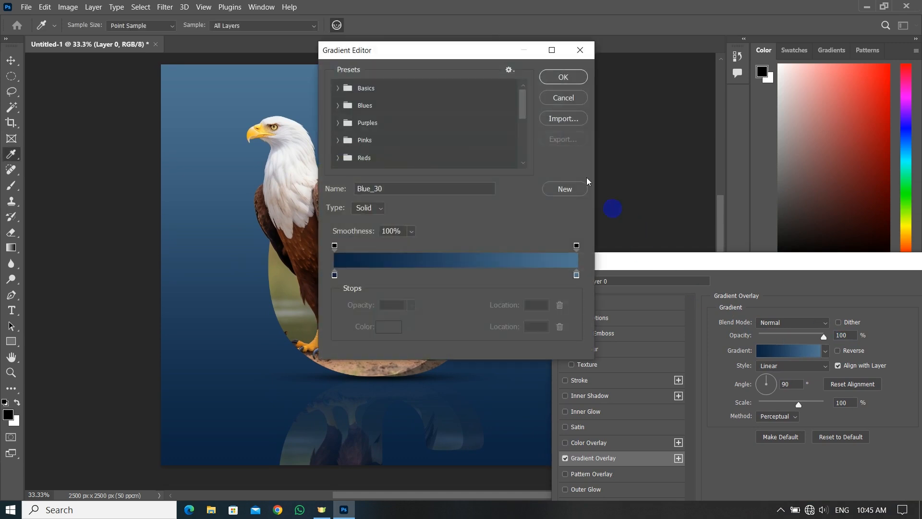
pyautogui.click(577, 275)
pyautogui.click(382, 327)
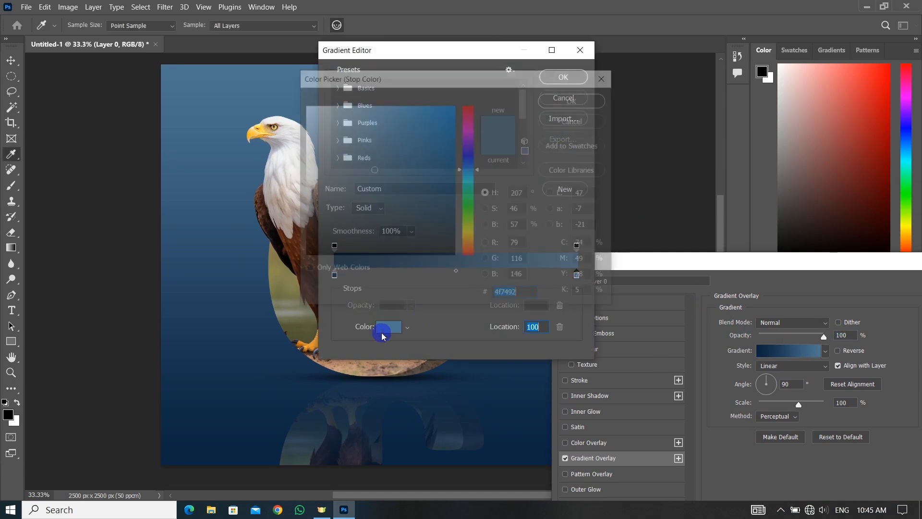
pyautogui.moveTo(401, 191); pyautogui.dragTo(469, 202)
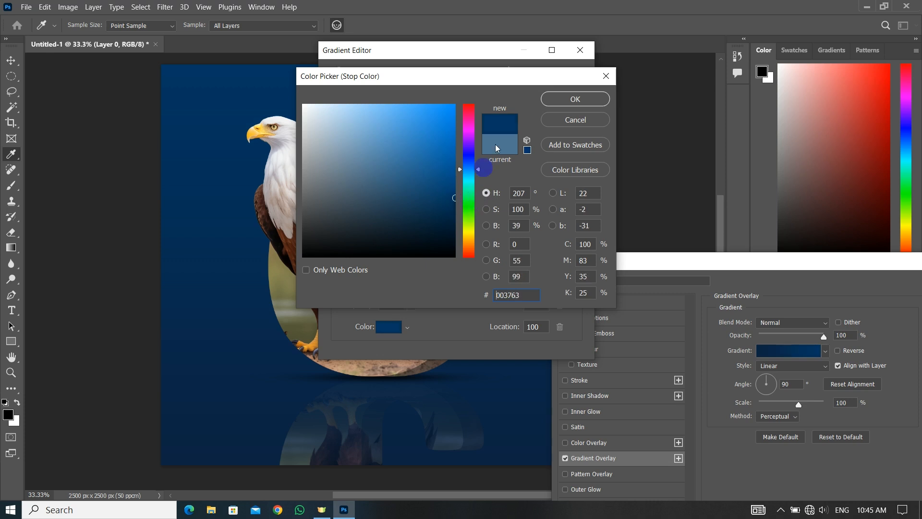
pyautogui.click(551, 98)
pyautogui.click(552, 78)
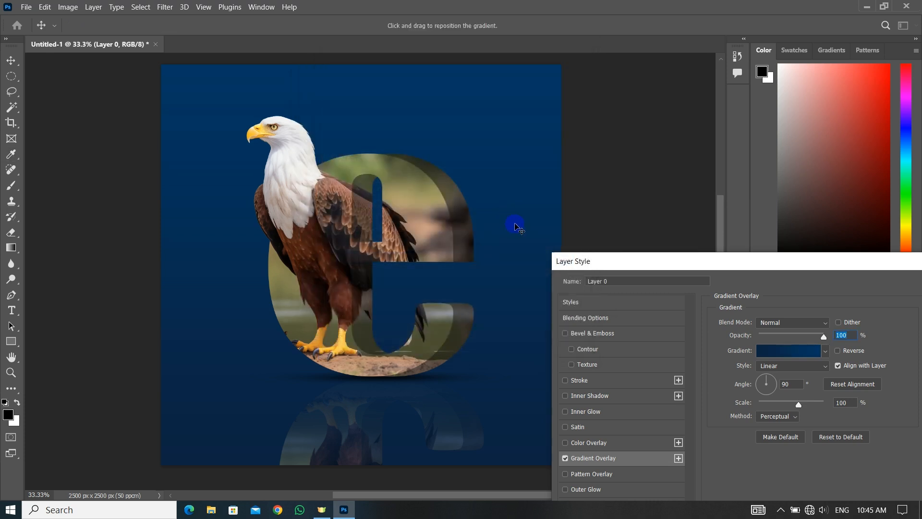
# Set the overlay gradient's color stop at location 0 to near-black blue #000d1d and apply the layer style
pyautogui.click(788, 350)
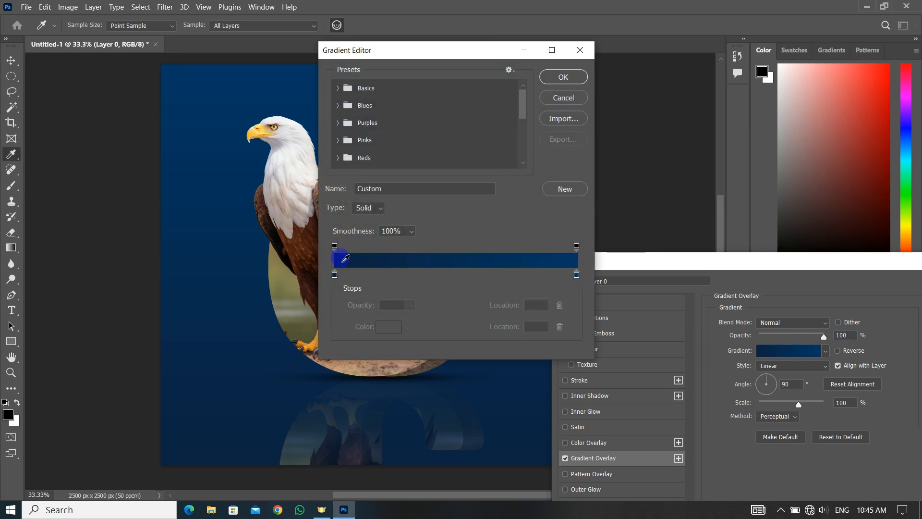
pyautogui.click(336, 276)
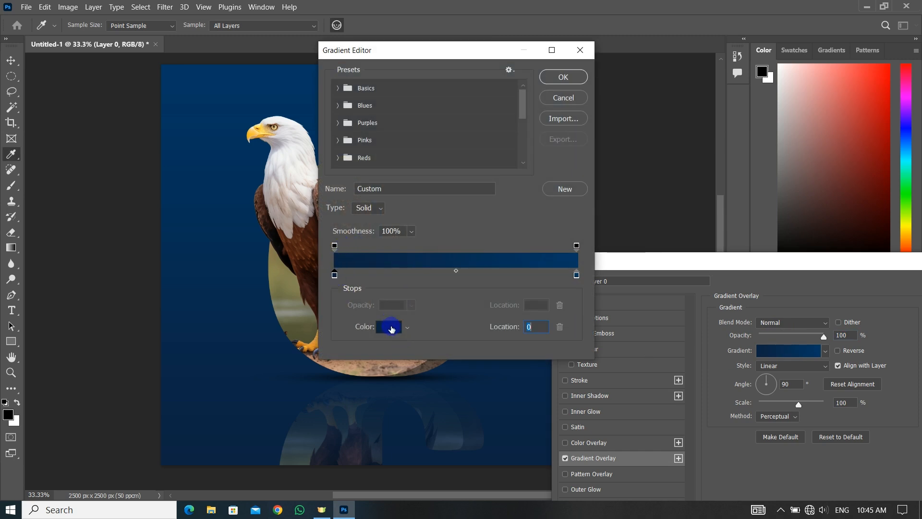
pyautogui.click(392, 329)
pyautogui.moveTo(423, 231)
pyautogui.mouseDown()
pyautogui.moveTo(464, 231)
pyautogui.moveTo(460, 239)
pyautogui.mouseUp()
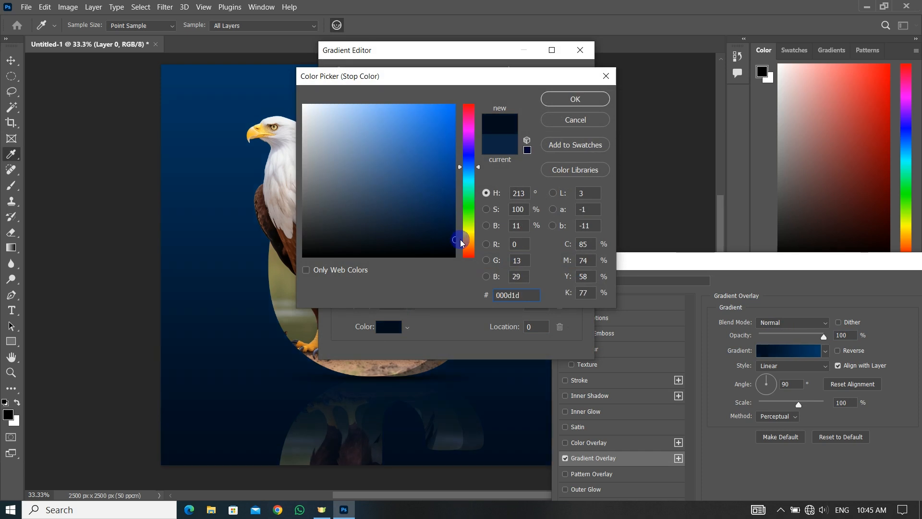
pyautogui.click(576, 99)
pyautogui.click(579, 78)
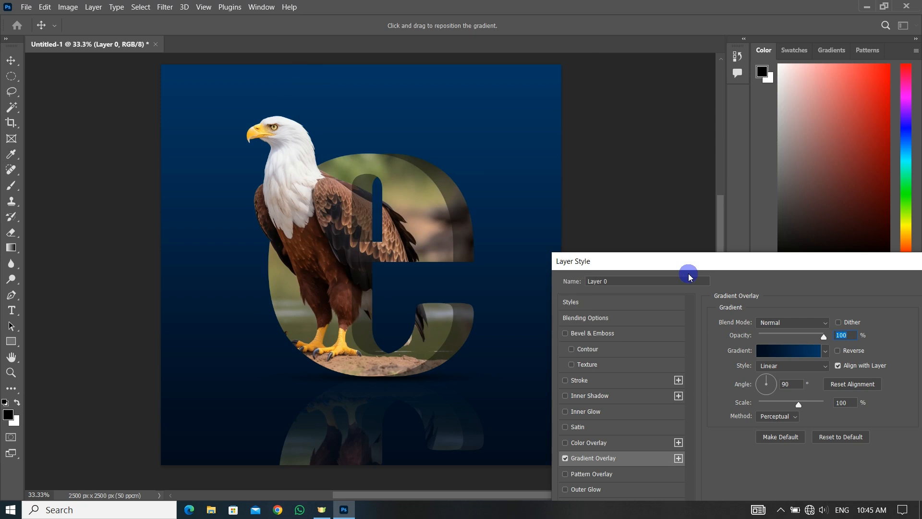
pyautogui.moveTo(813, 265); pyautogui.dragTo(629, 227)
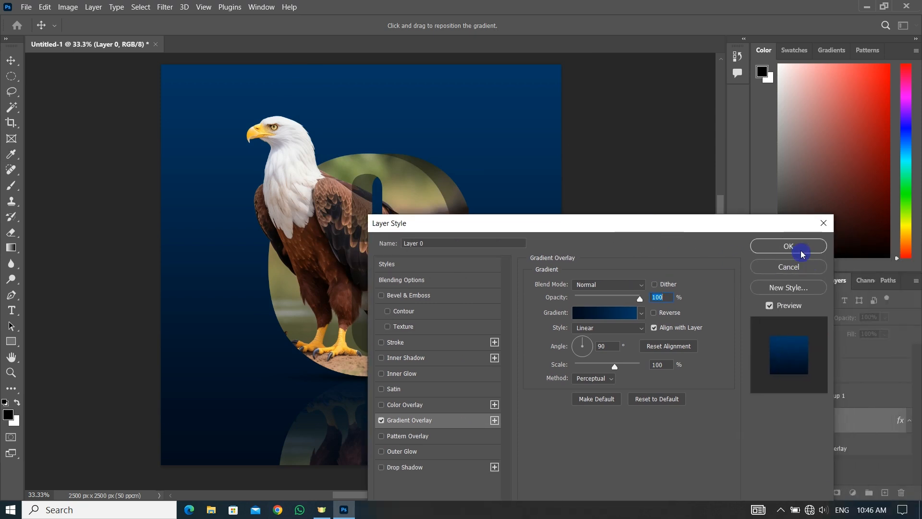
pyautogui.click(801, 251)
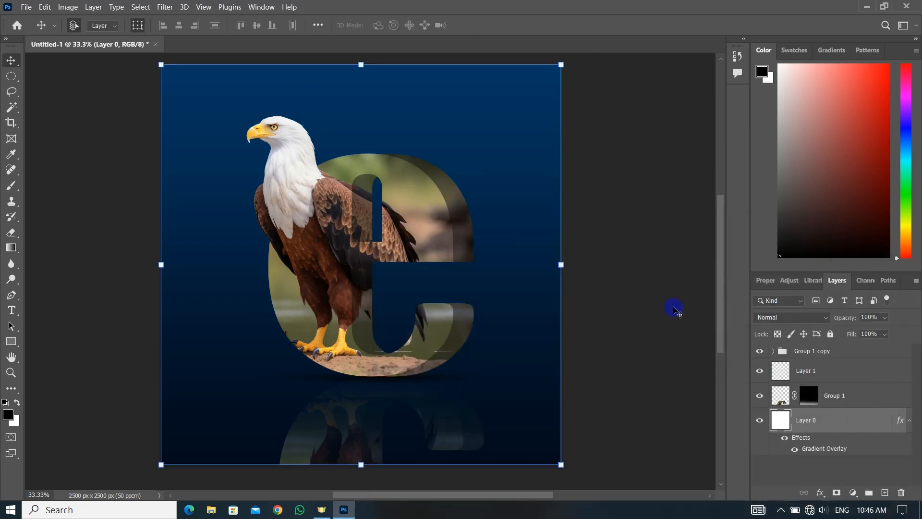
# Set the blend mode of the Group 1 reflection layer to Lighter Color and deselect the layer
pyautogui.click(841, 395)
pyautogui.click(811, 319)
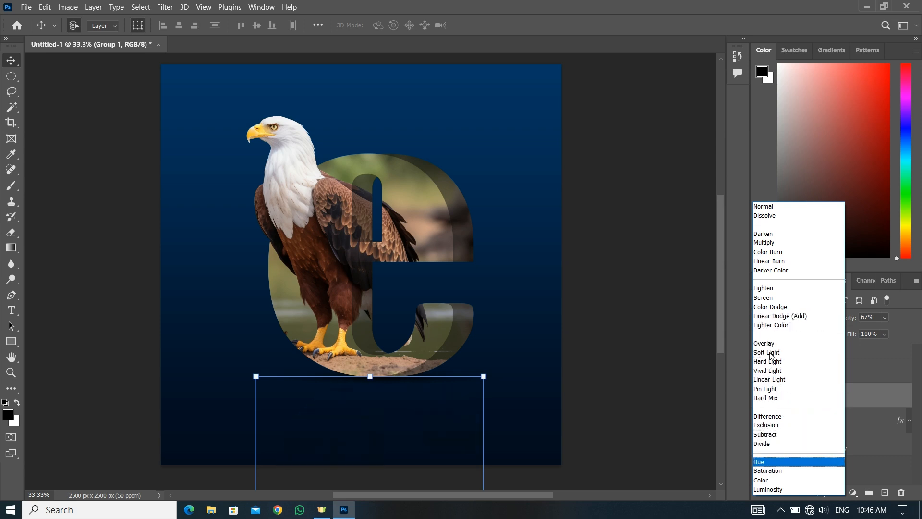
pyautogui.click(764, 326)
pyautogui.click(600, 321)
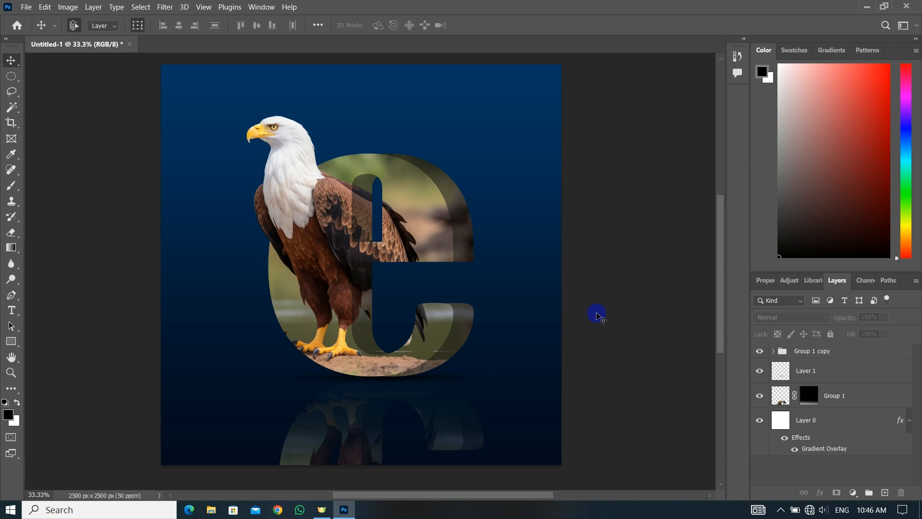
# Switch to full-screen mode to view the composition alone on a black surround
pyautogui.press('f')
pyautogui.hotkey('alt', 'f')
pyautogui.click(619, 290)
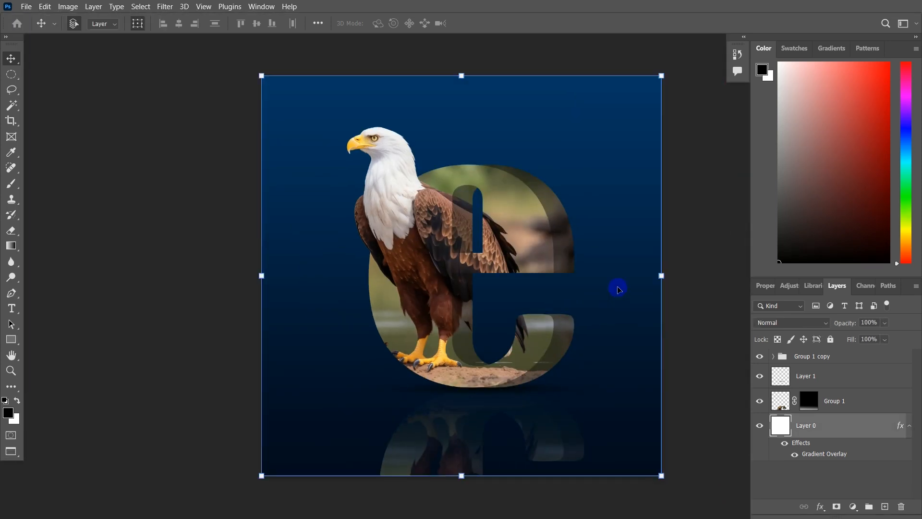
pyautogui.press('f')
pyautogui.click(763, 245)
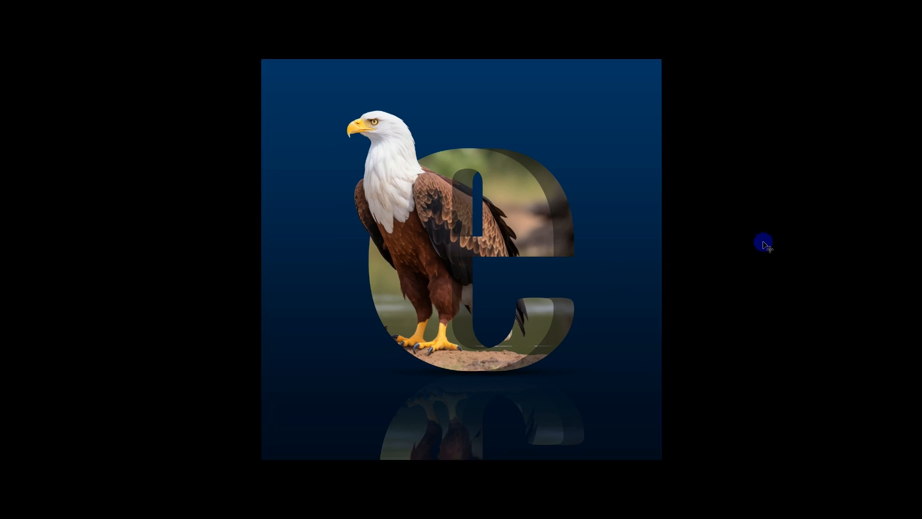